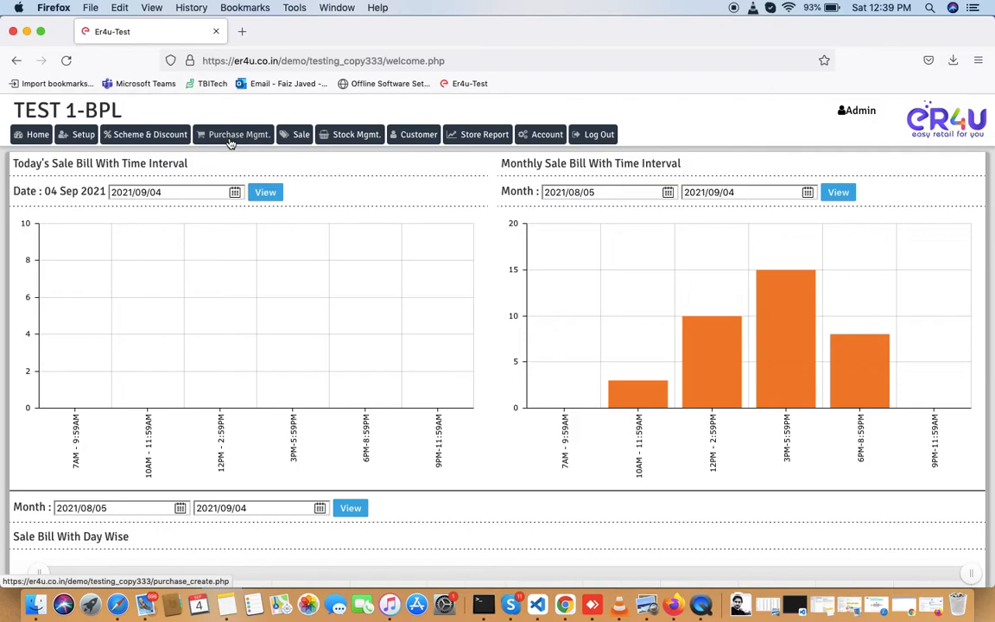
- Open New Purchase from Purchase Mgmt., glance at the supplier list, then launch Add Supplier
click(230, 141)
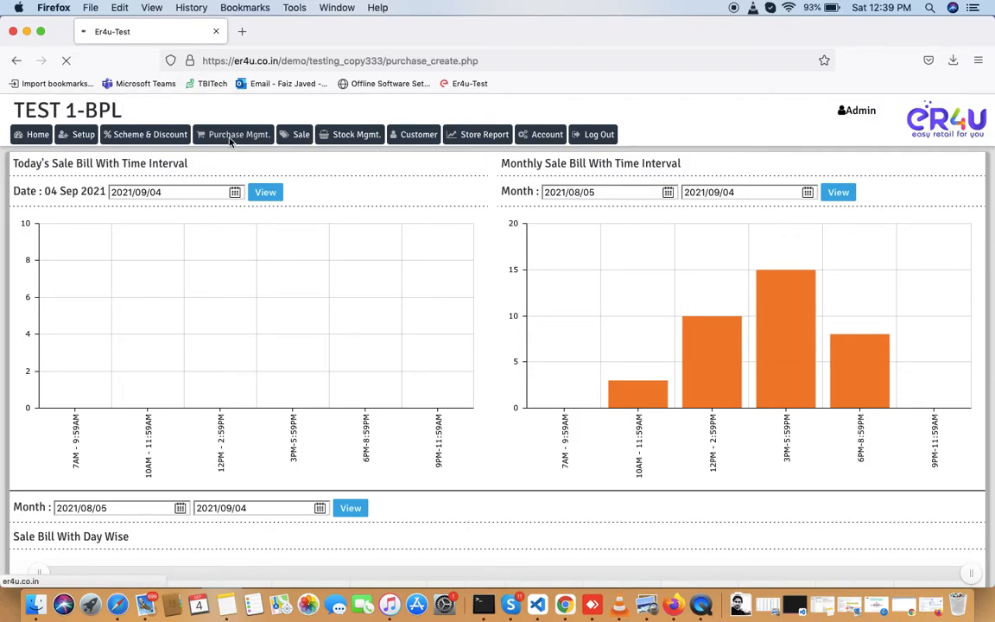
scroll(230, 143, down, 2)
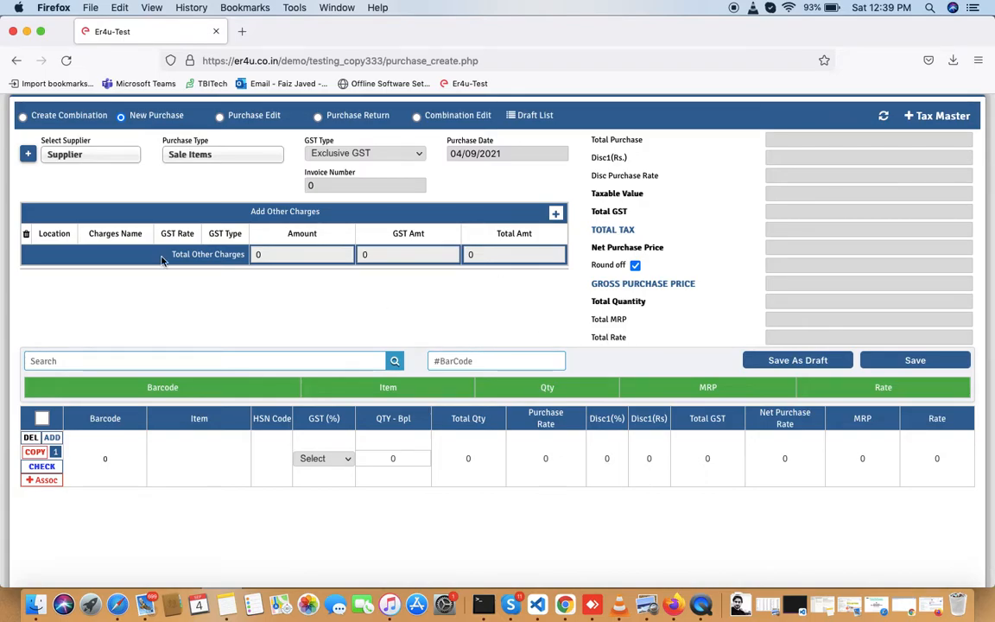
drag(90, 140, 66, 144)
click(85, 156)
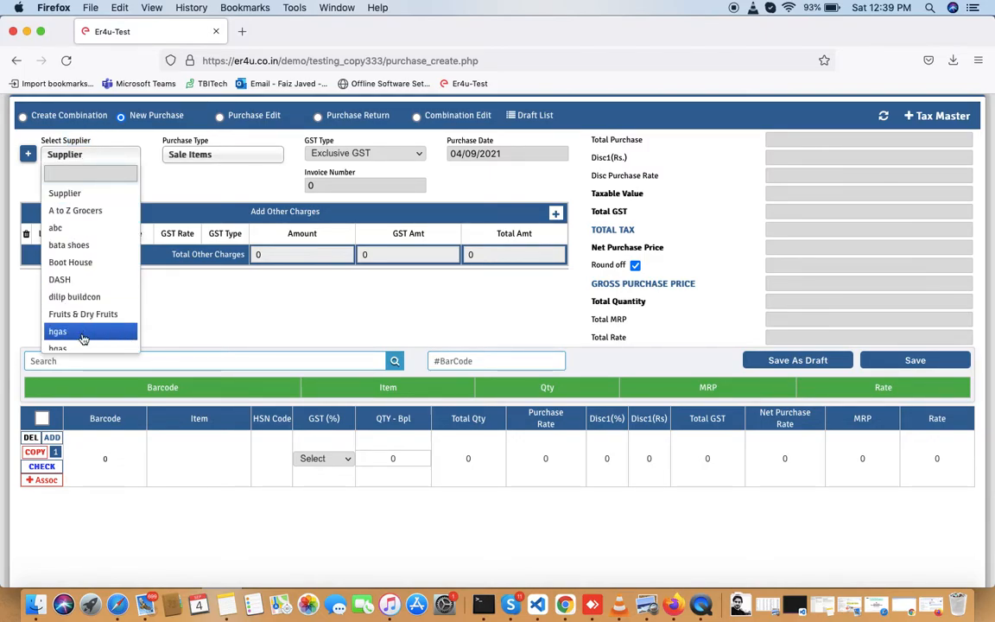
click(192, 324)
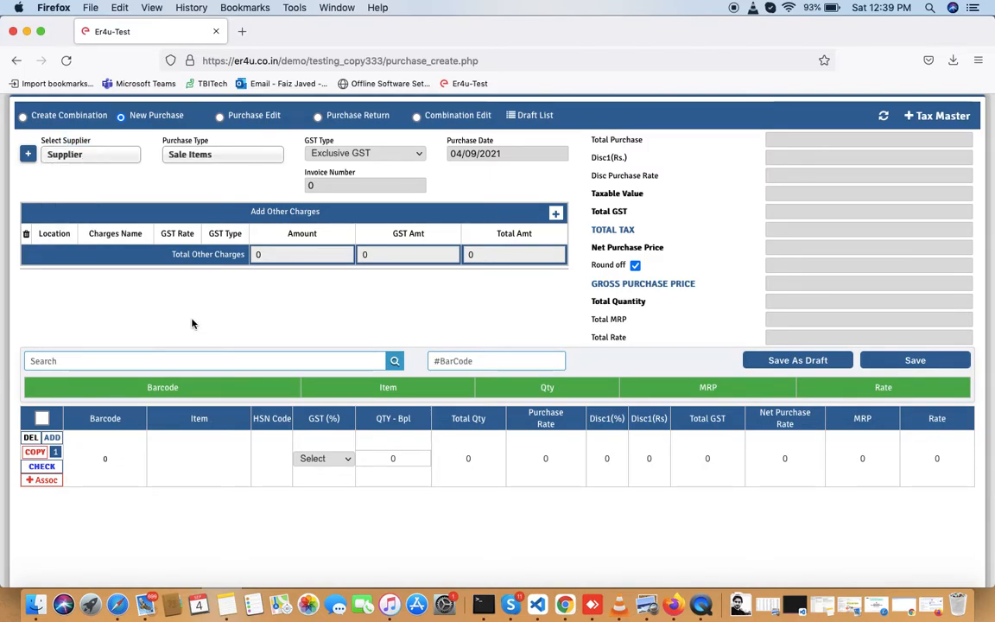
click(28, 153)
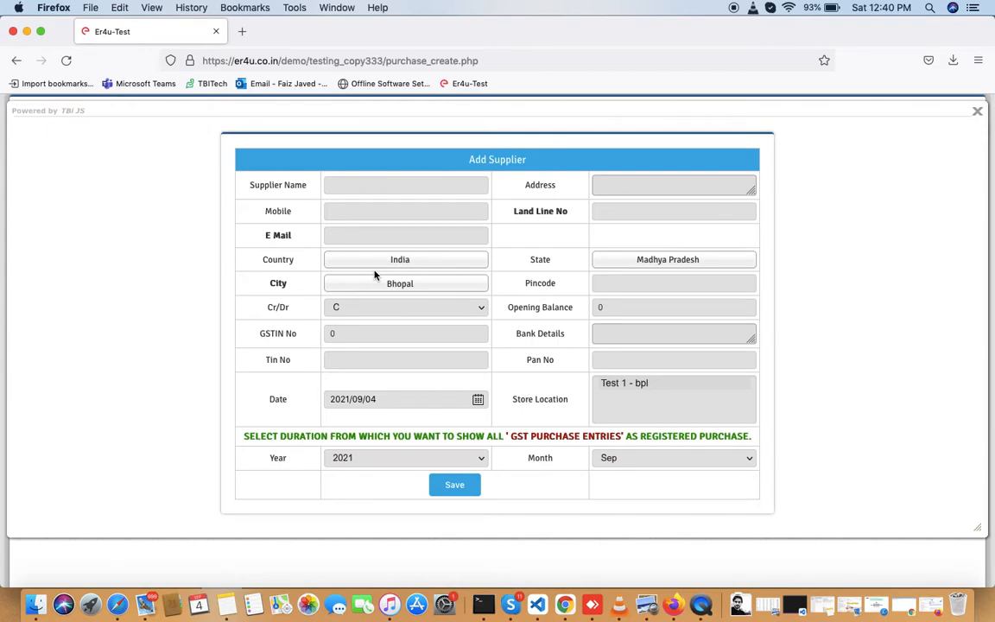
click(338, 185)
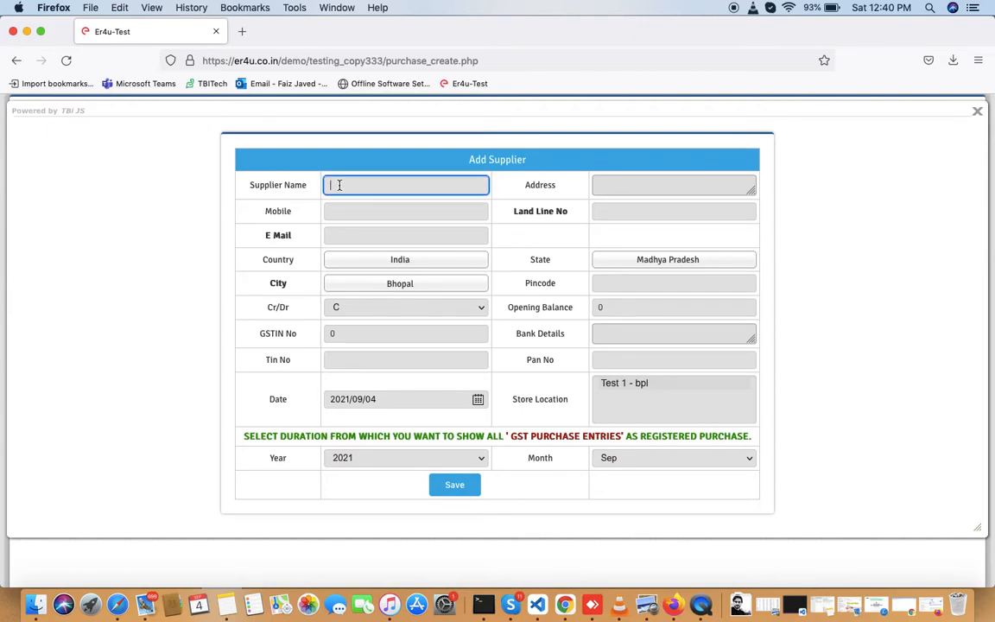
click(644, 183)
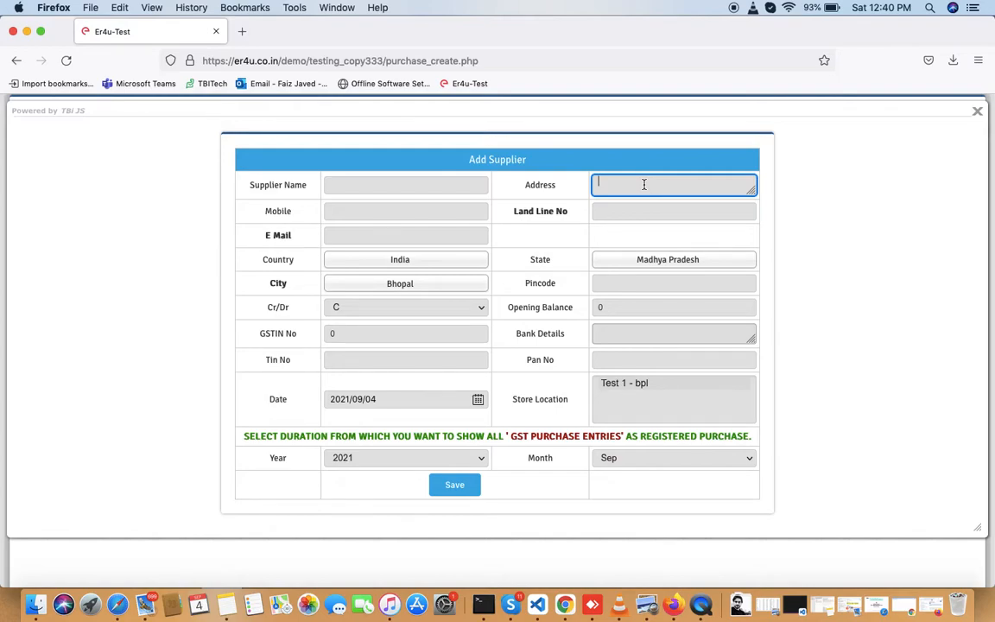
click(365, 213)
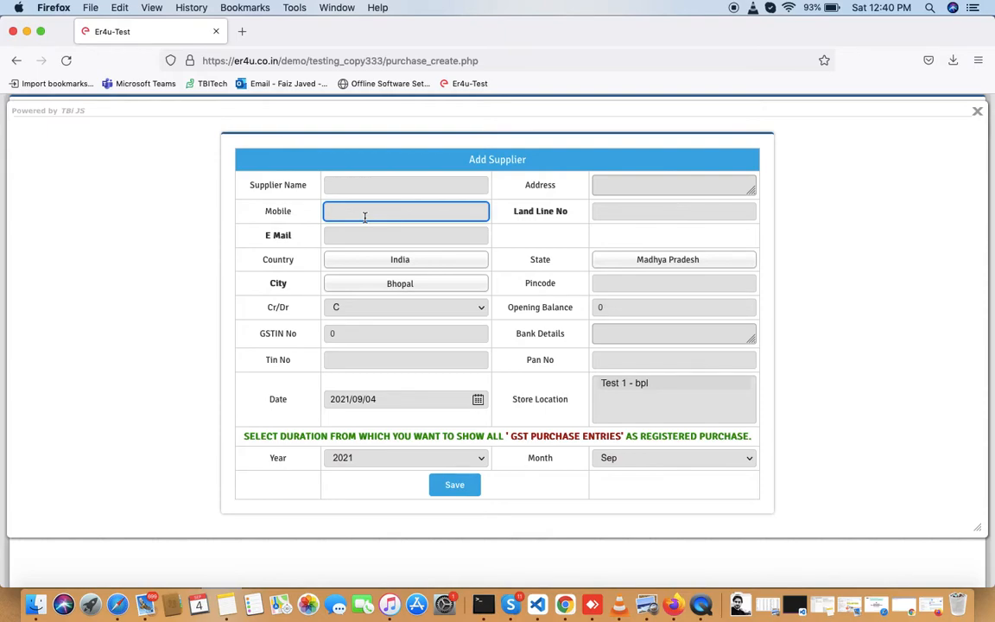
click(617, 208)
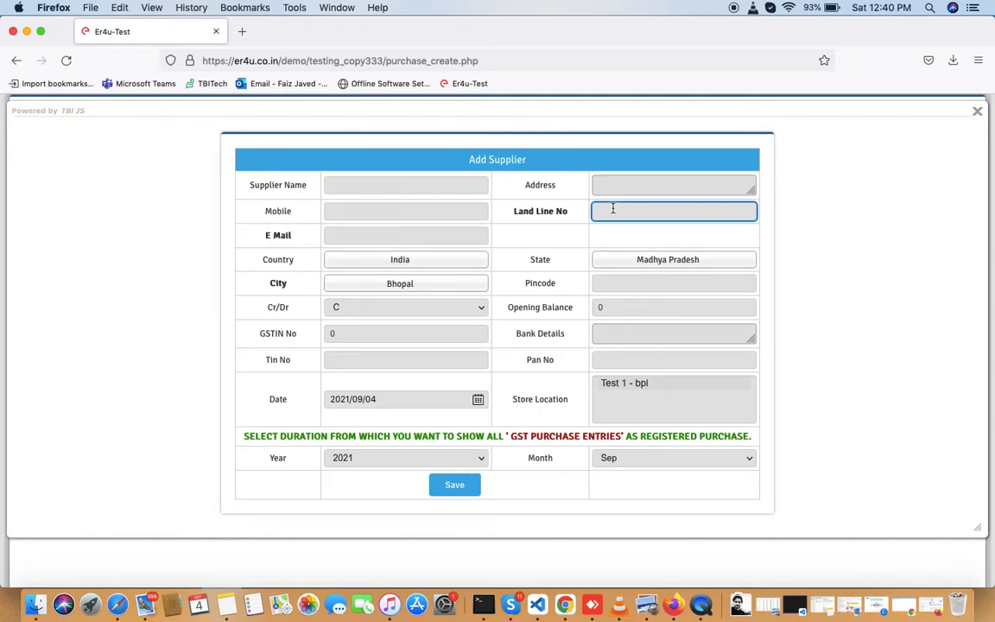
click(358, 238)
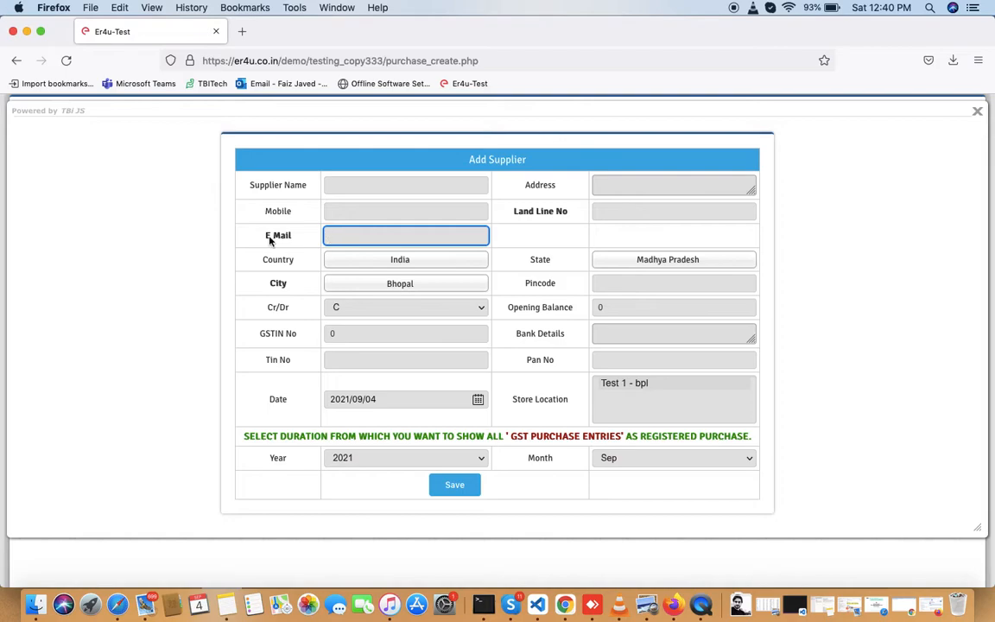
click(293, 262)
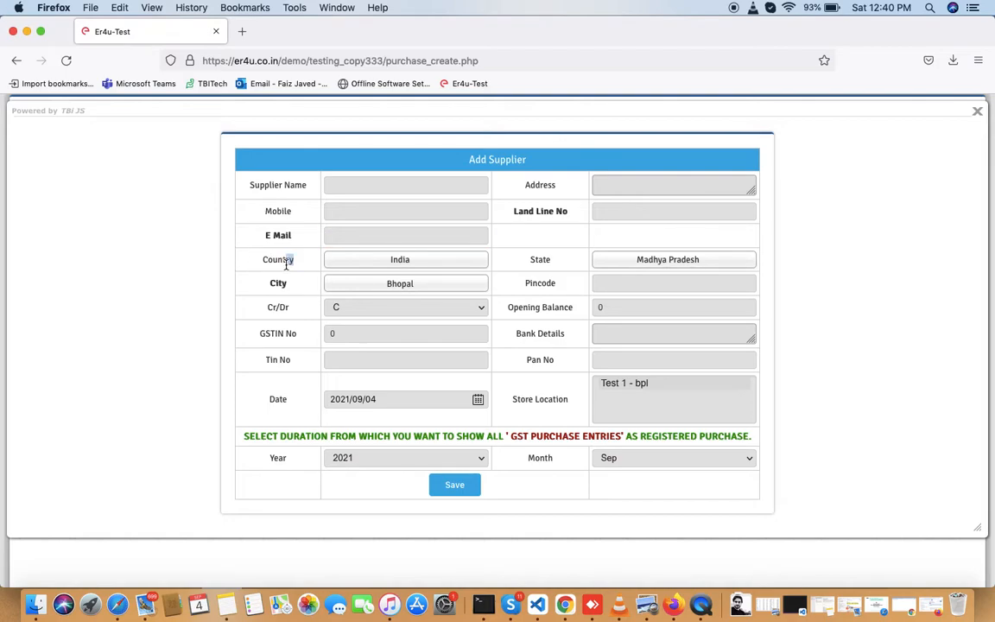
drag(291, 261, 401, 268)
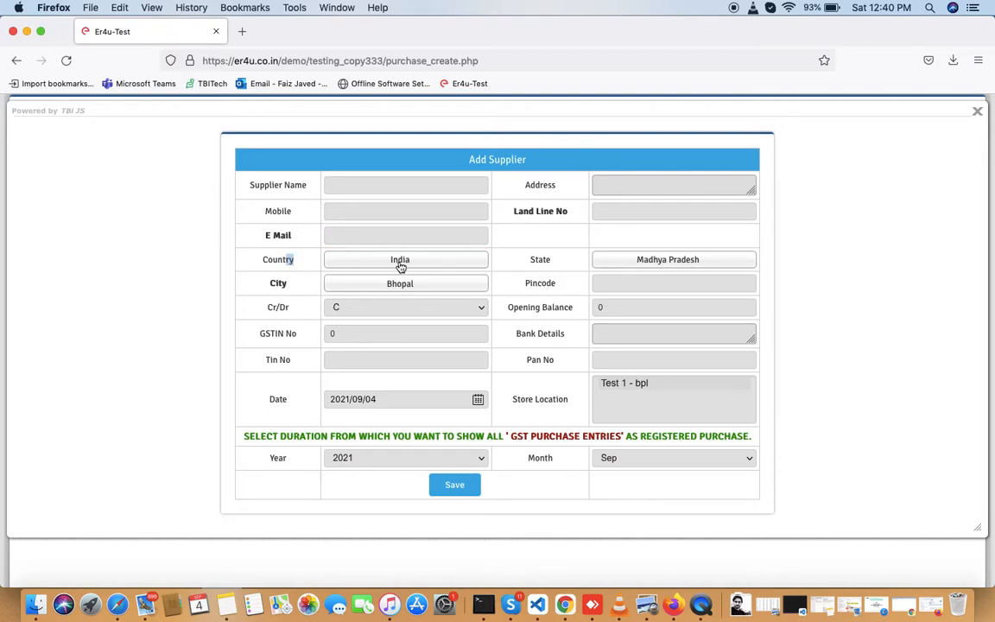
click(547, 261)
click(644, 284)
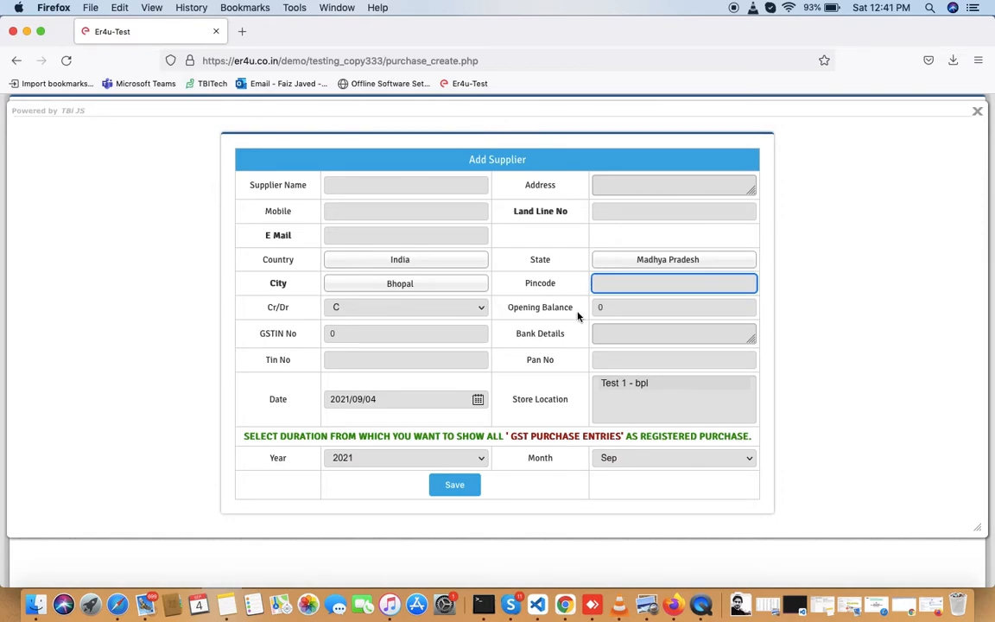
click(598, 309)
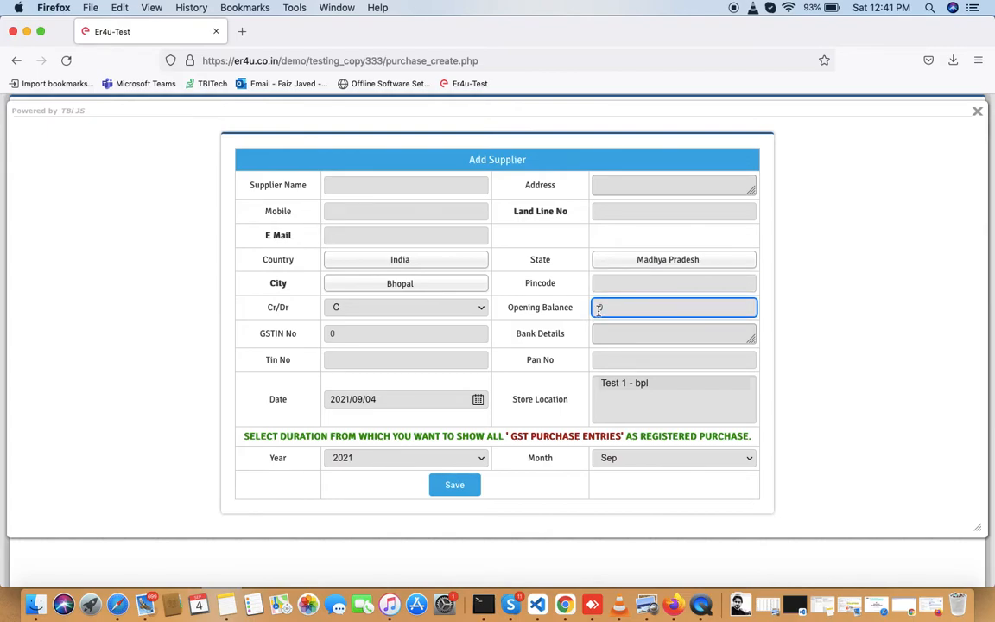
click(344, 308)
click(345, 309)
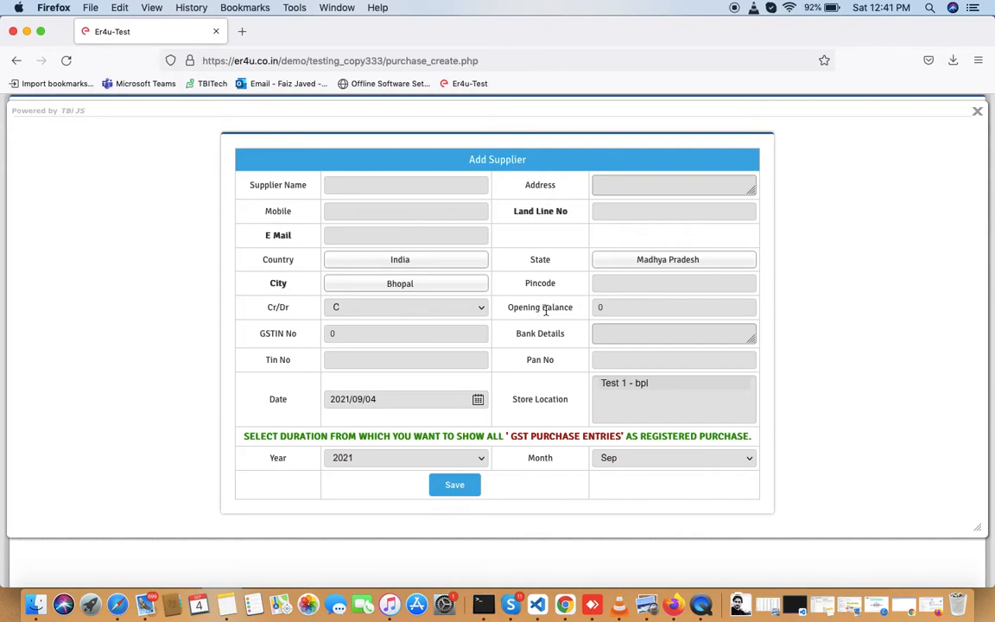
click(626, 307)
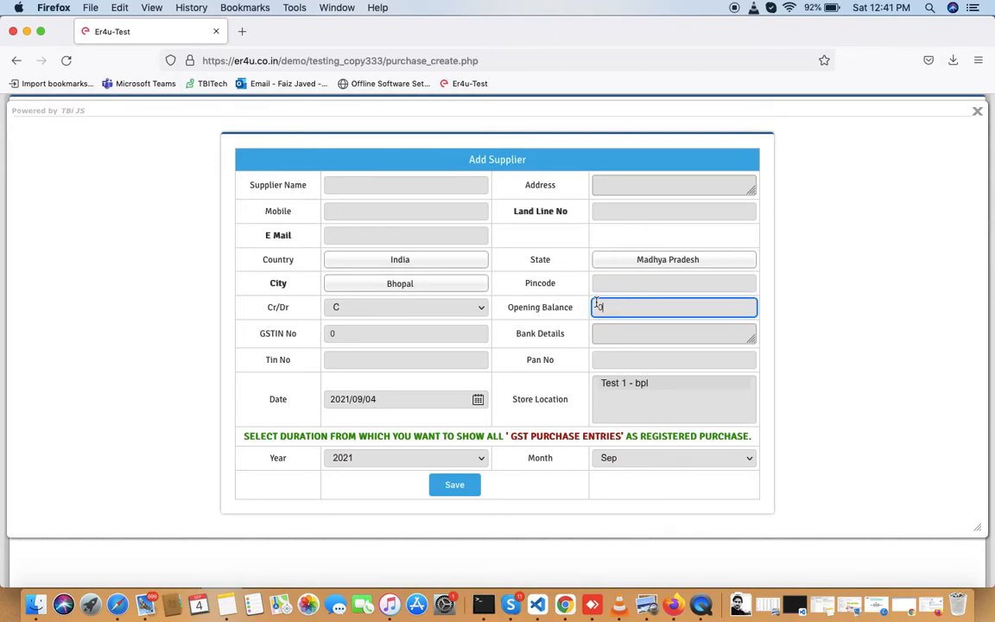
click(345, 307)
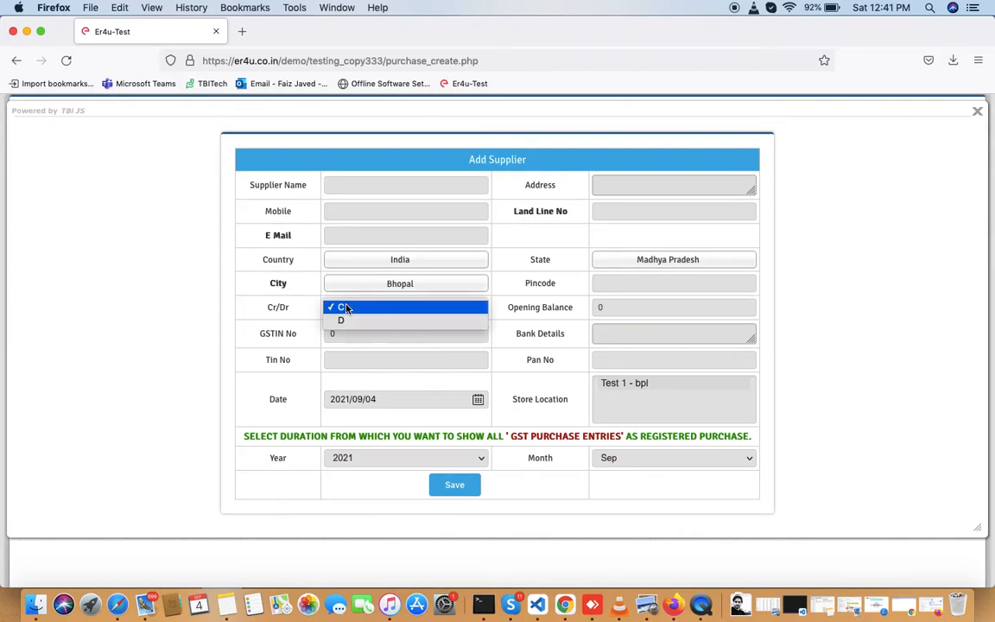
click(339, 312)
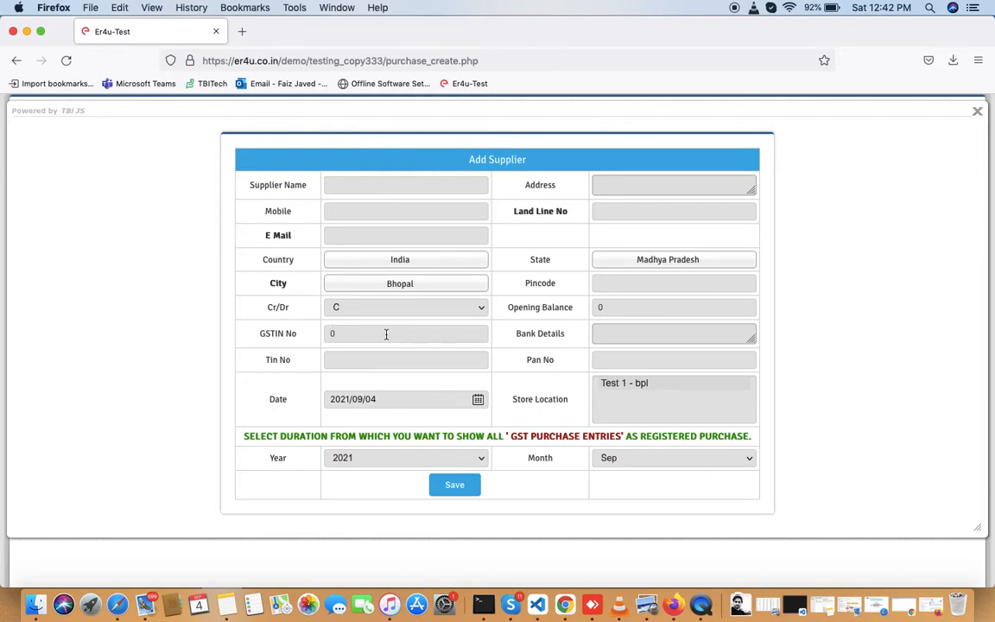
click(613, 331)
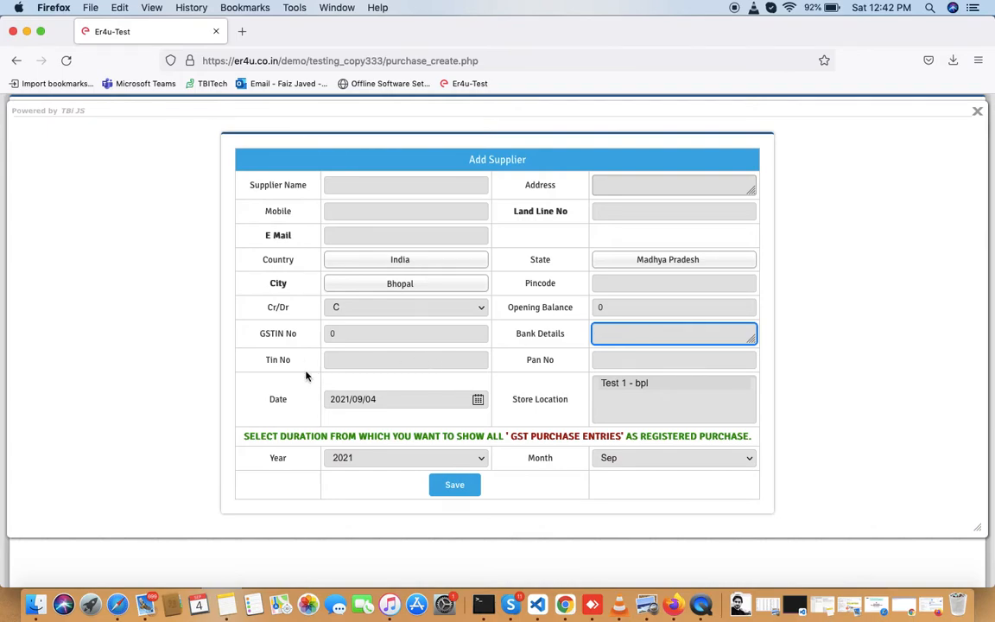
click(347, 360)
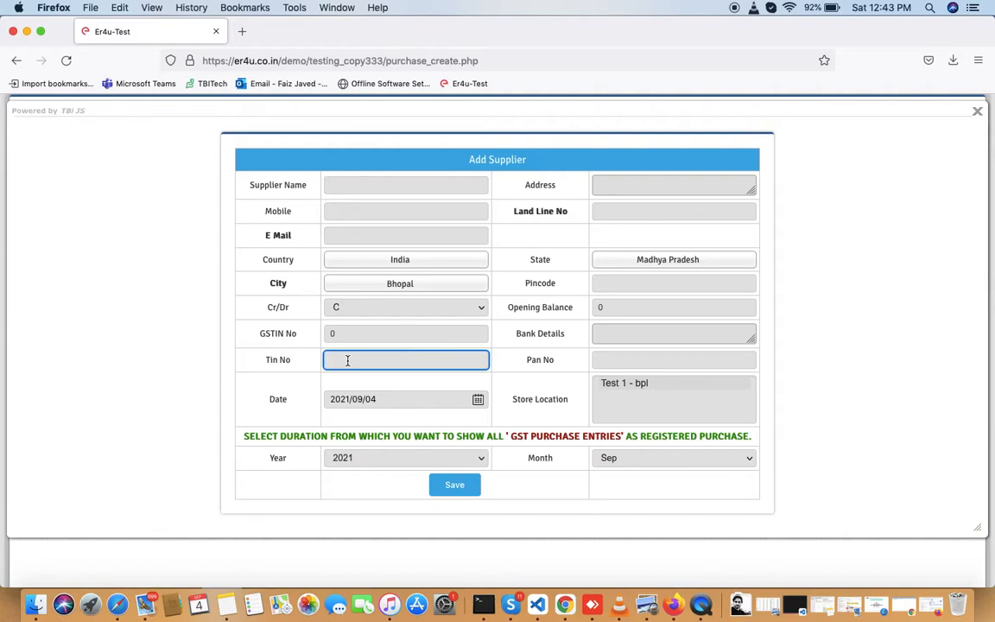
click(606, 363)
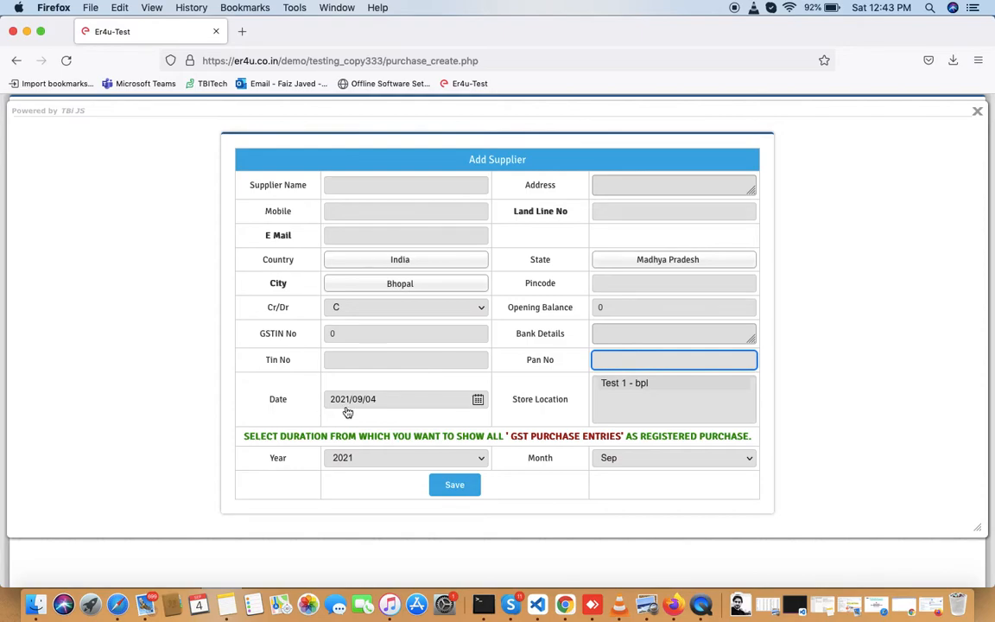
click(476, 400)
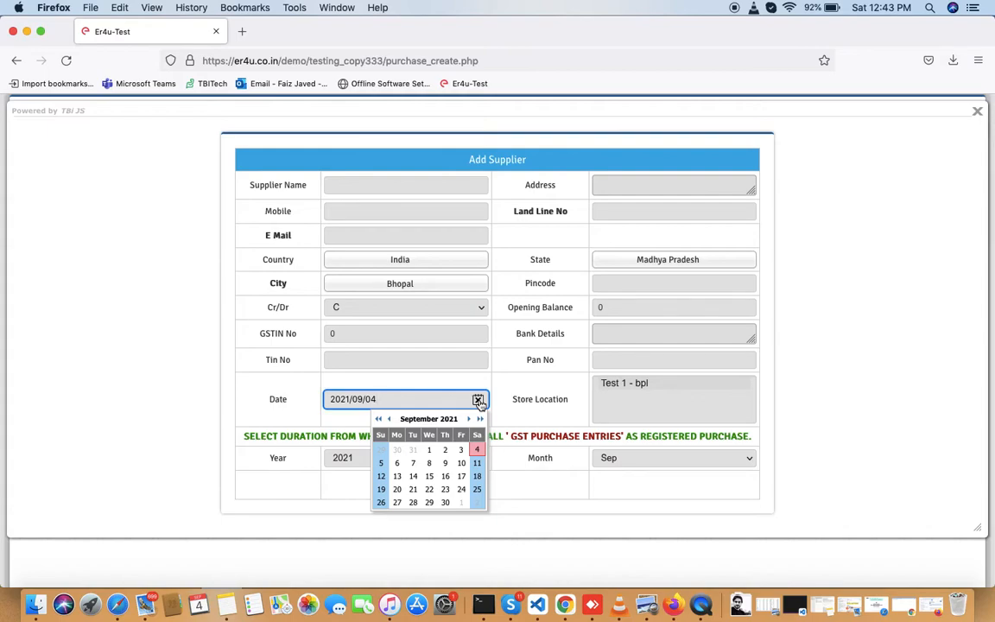
click(478, 402)
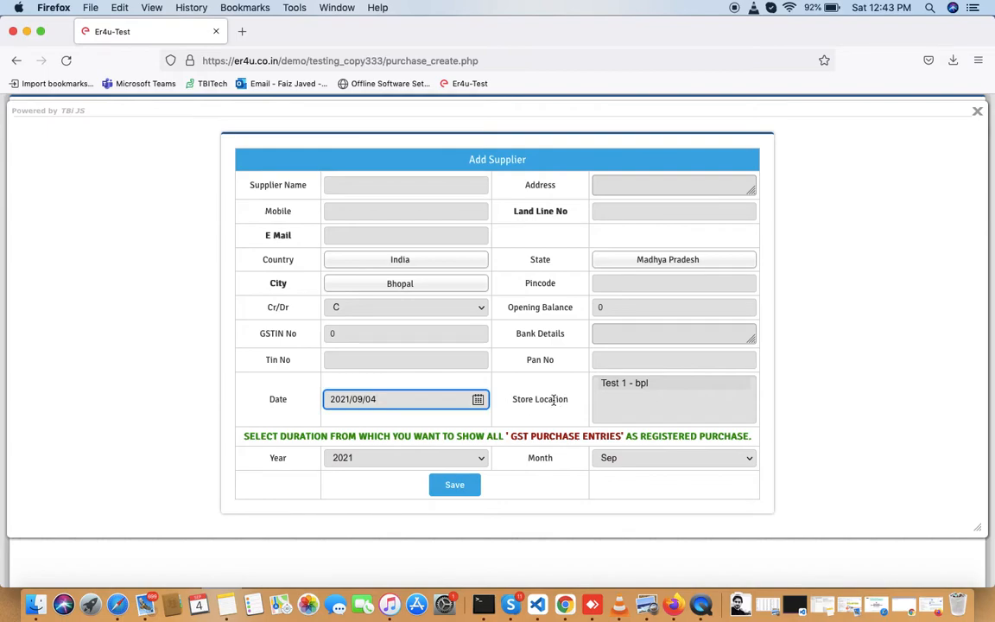
click(643, 386)
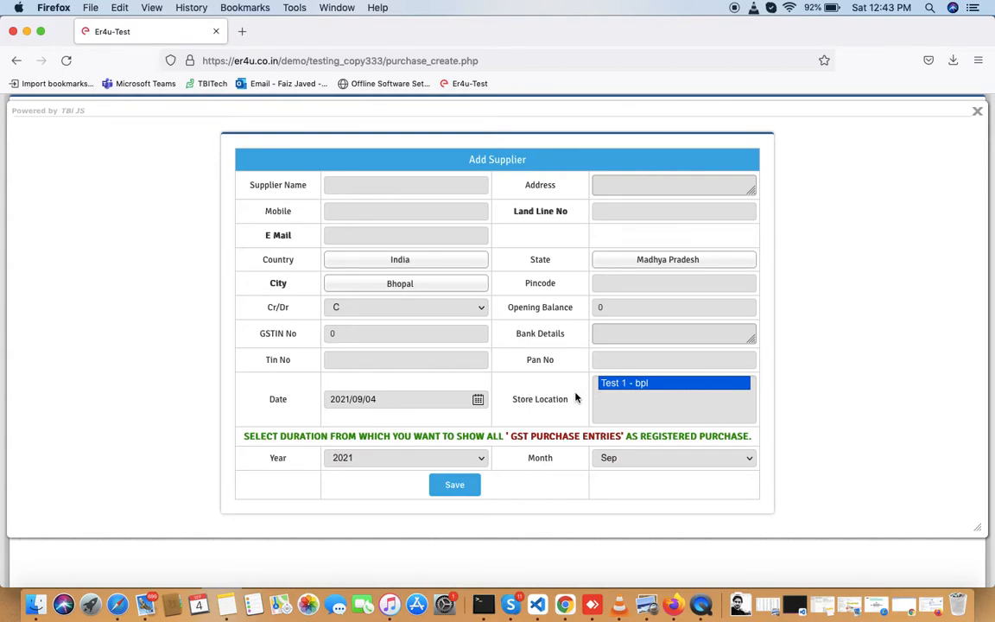
click(245, 439)
double_click(245, 438)
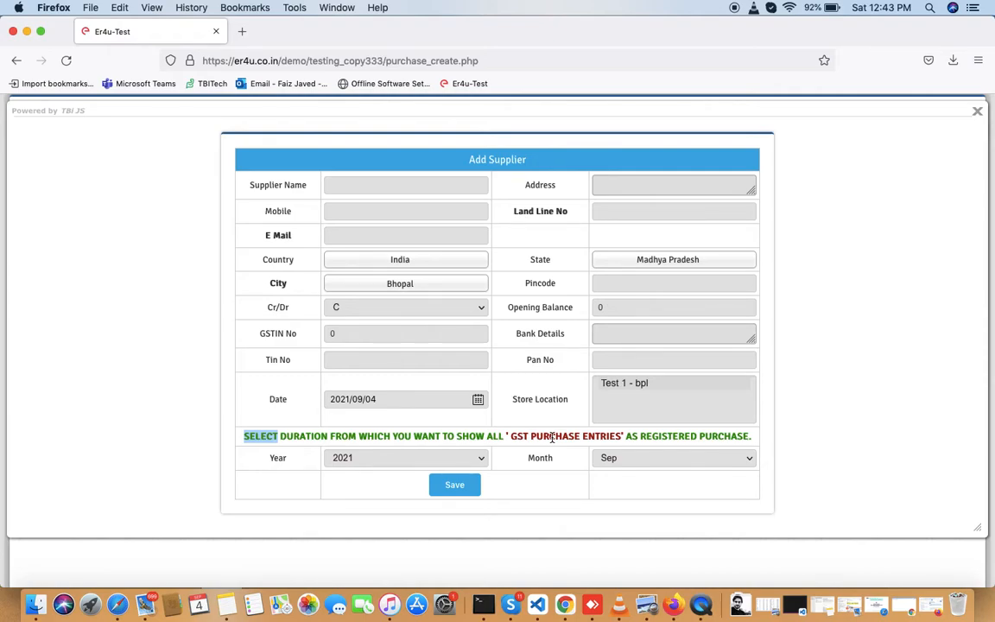
click(429, 464)
click(429, 465)
click(603, 461)
click(604, 462)
click(633, 460)
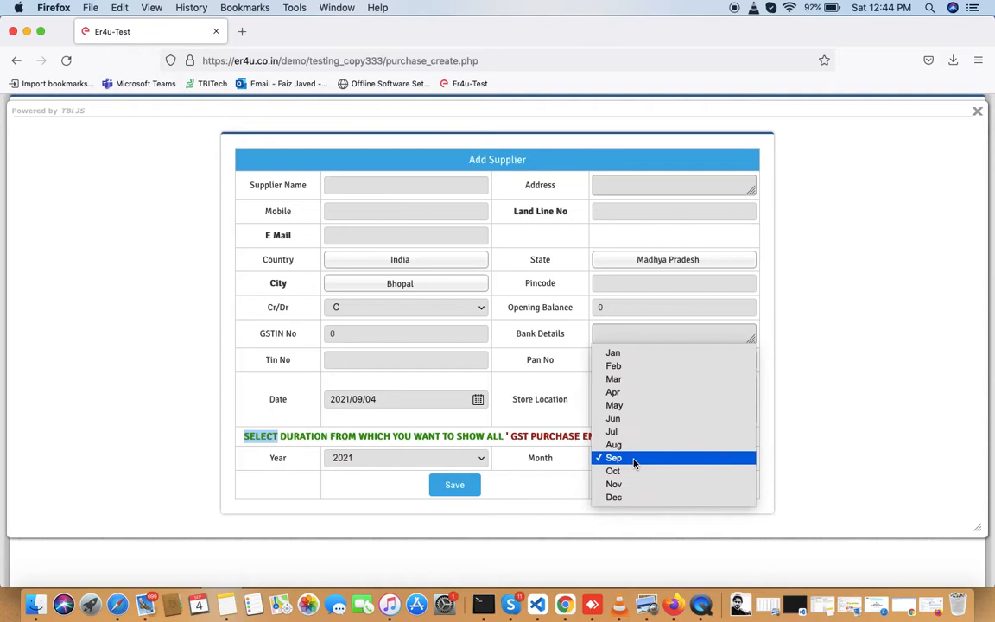
click(387, 461)
click(387, 460)
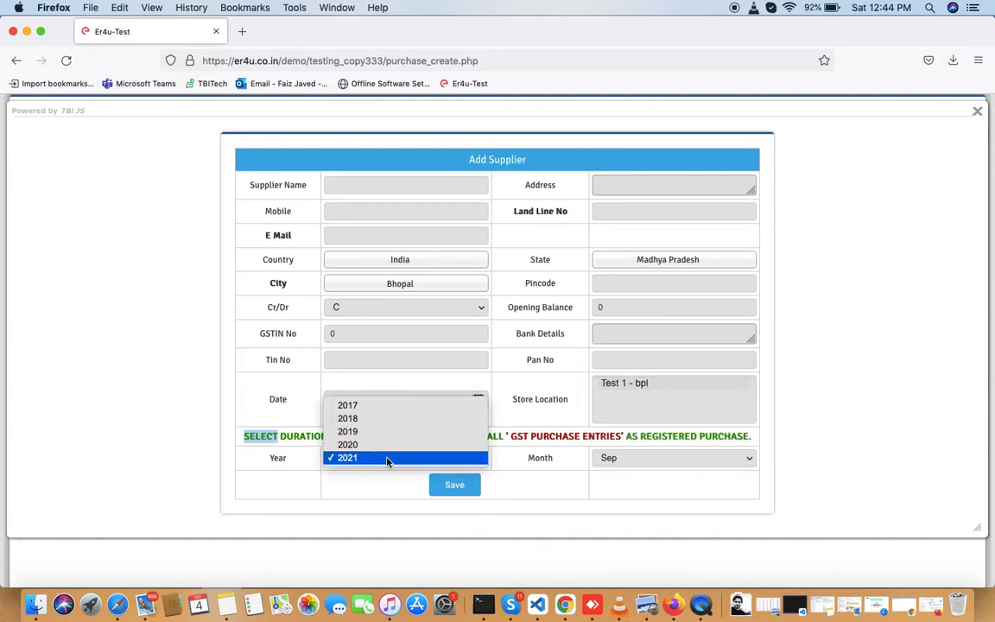
click(366, 483)
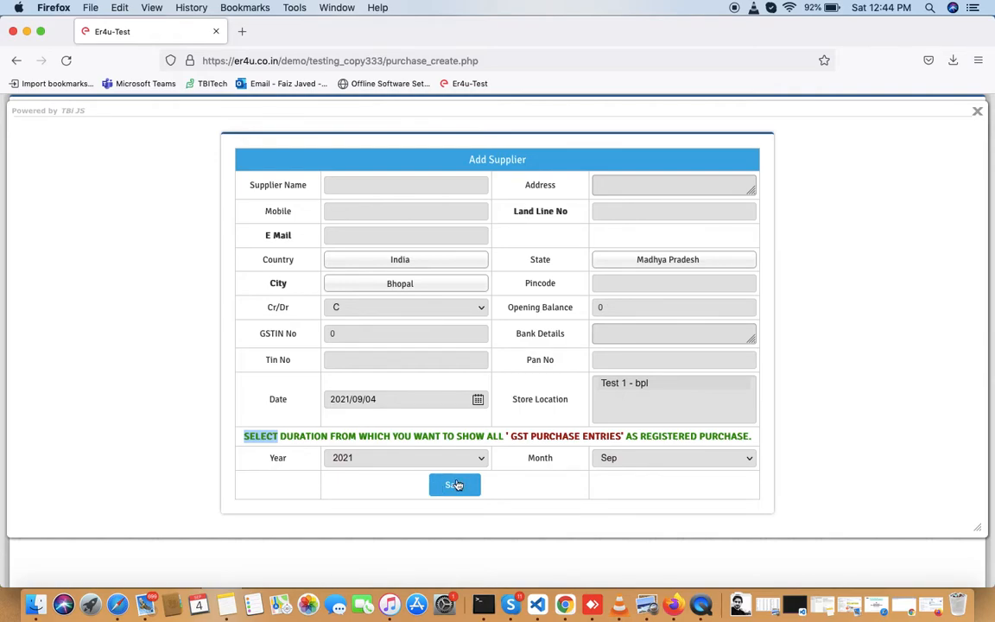
- Enter supplier name 'ER4U Supplier' with its street address and mobile number
click(357, 188)
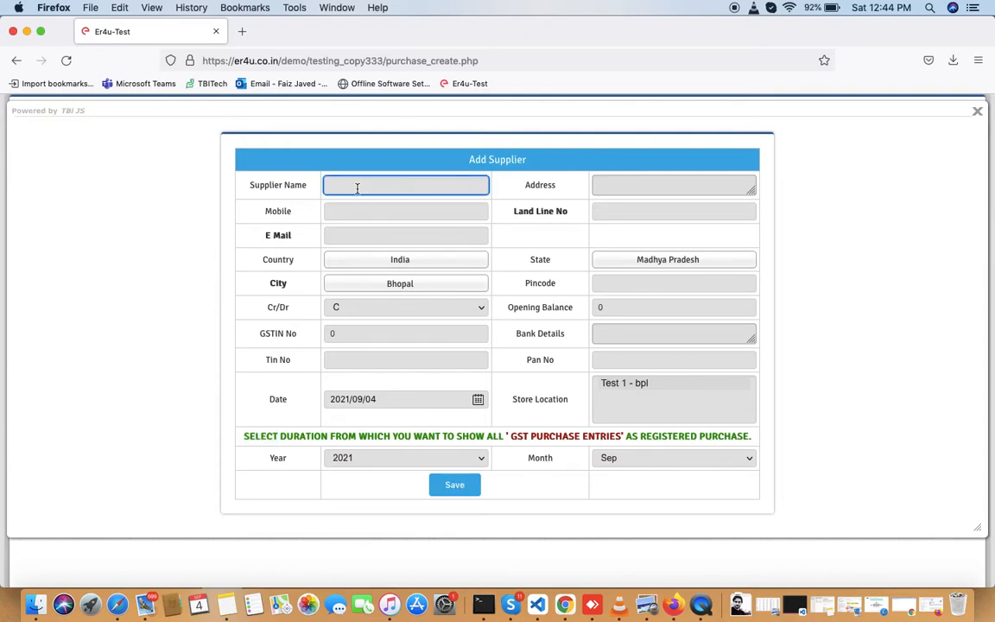
text(ER4U Supplier)
click(617, 186)
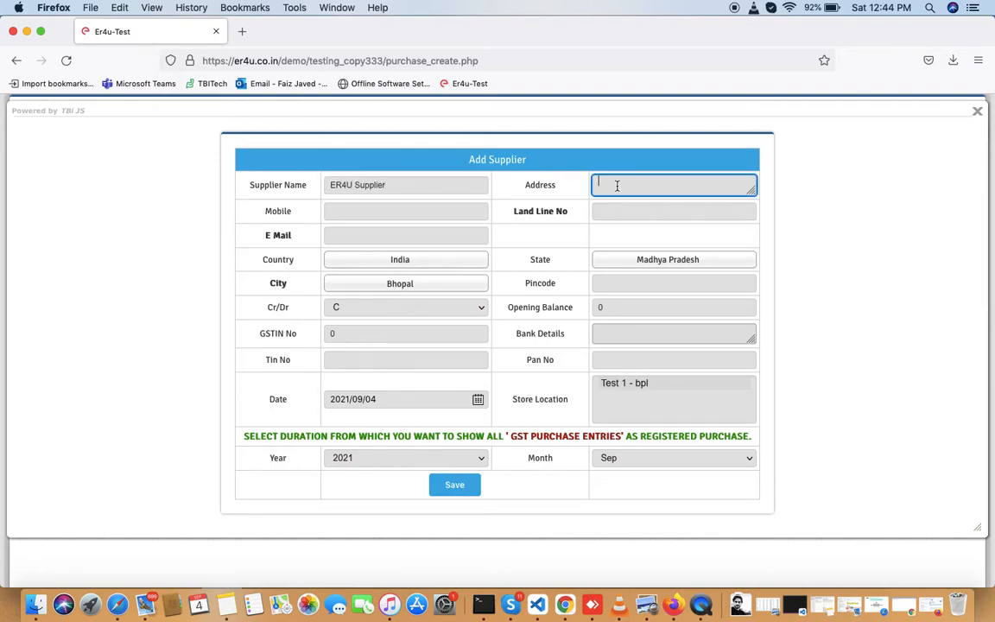
text(1234, abc Road)
click(391, 215)
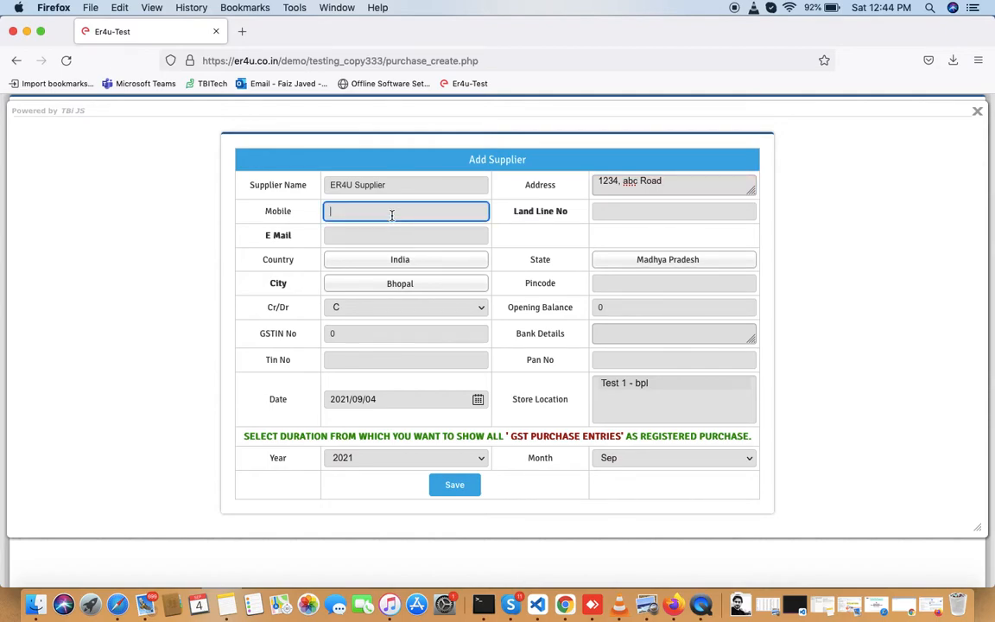
text(9876543211)
- Replace the default zeros with opening balance 5000 and the supplier's GSTIN
click(632, 310)
key(BackSpace)
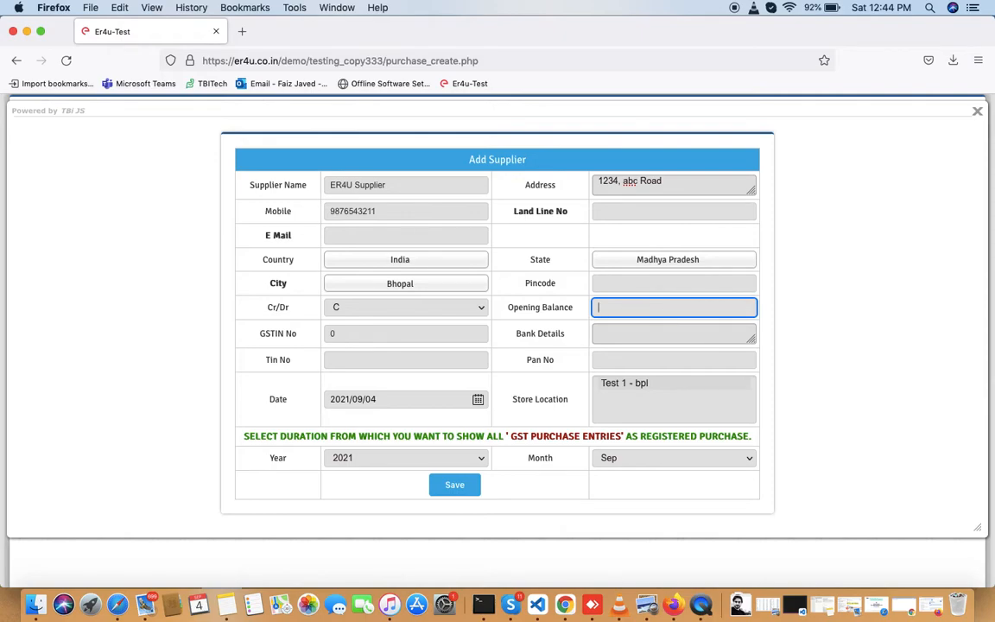
text(5000)
click(351, 337)
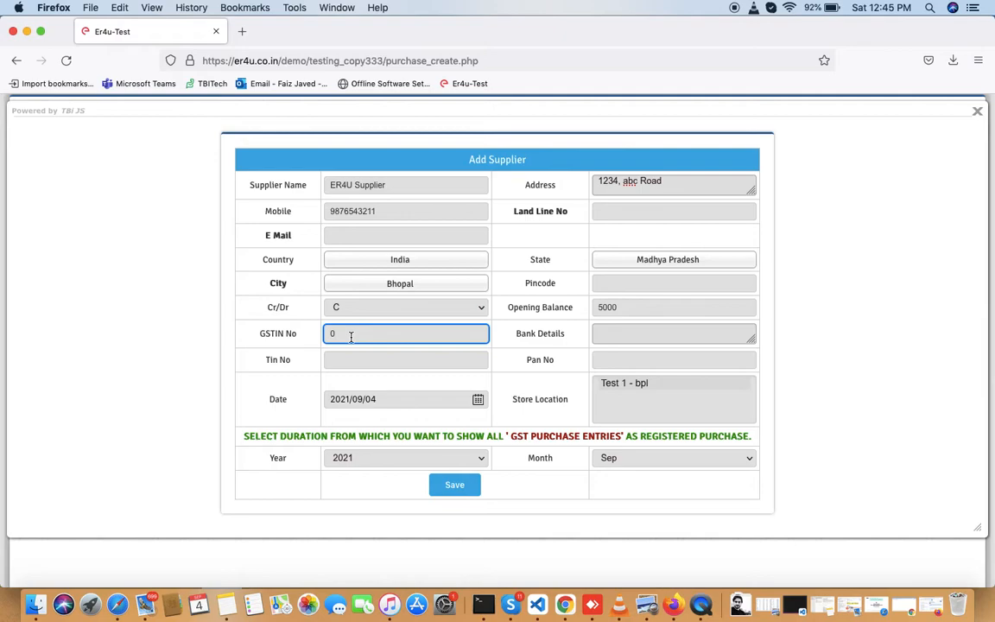
key(BackSpace)
text(987FG5433)
- Save the new supplier, acknowledge the Done notice, and close the Add Supplier form
click(456, 486)
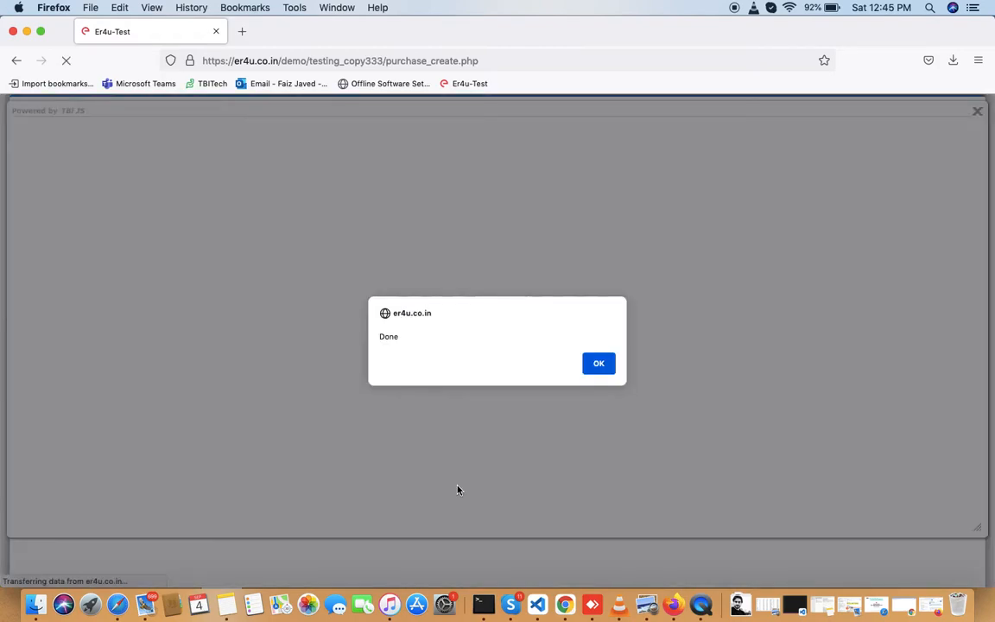
click(598, 365)
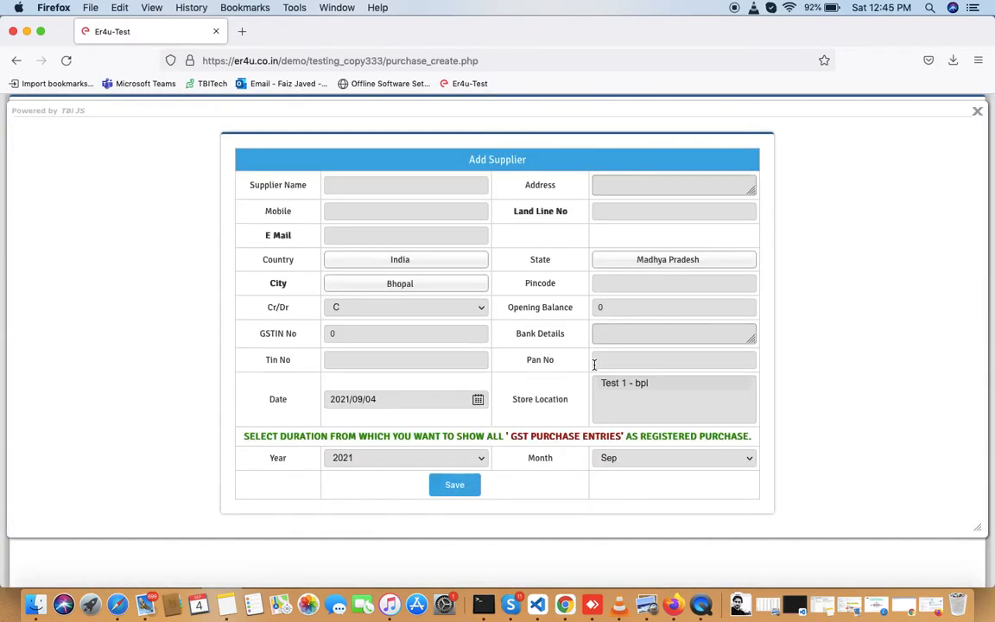
click(976, 111)
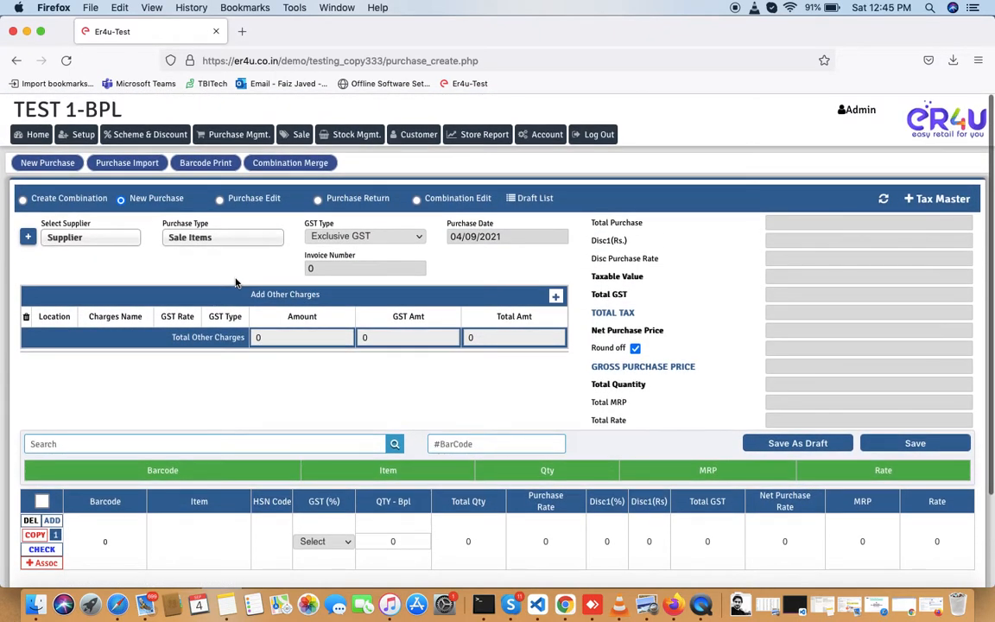
- Search the supplier dropdown for 'er' and select ER4U Supplier for the purchase
click(73, 238)
text(er)
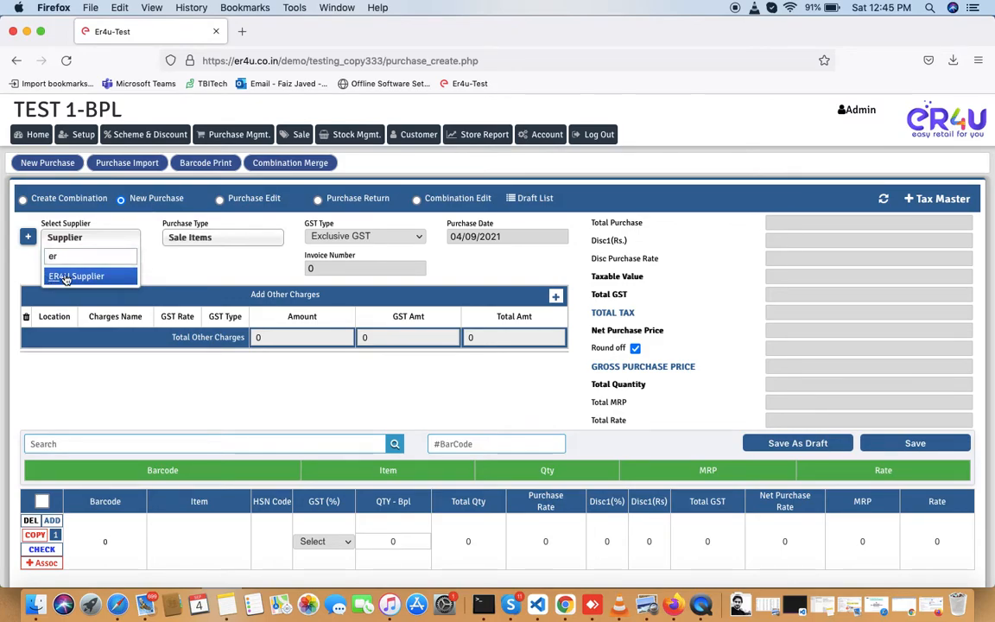
click(65, 277)
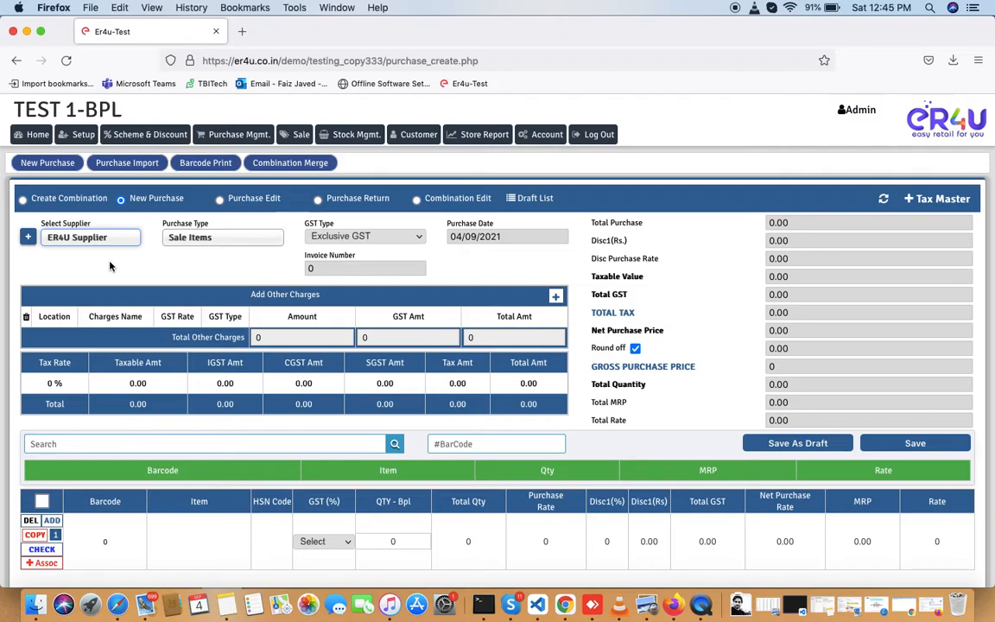
- Navigate through Setup > Manage > Supplier to reach the Supplier List
click(78, 136)
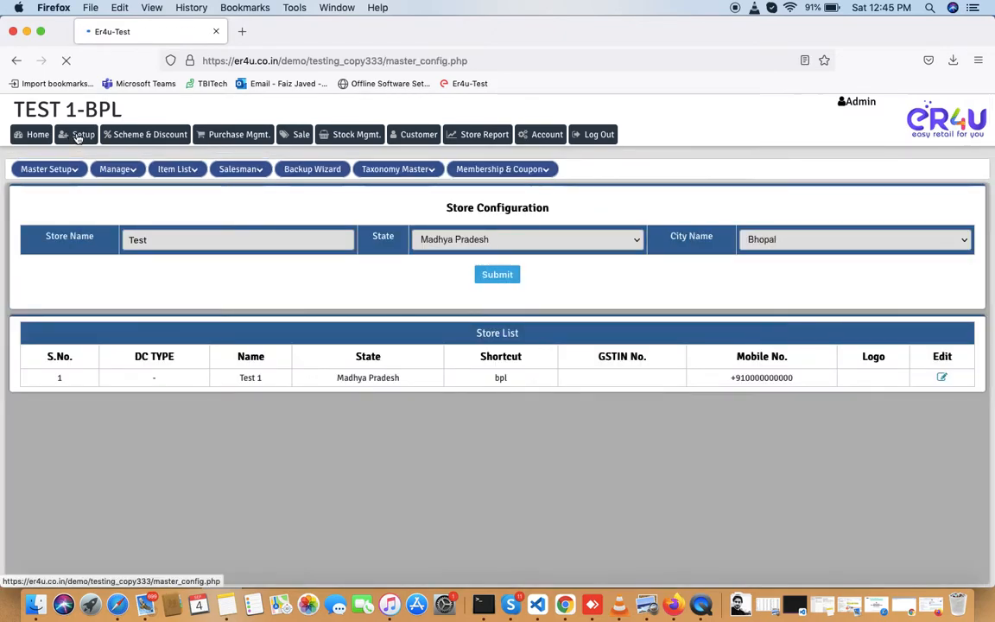
click(101, 168)
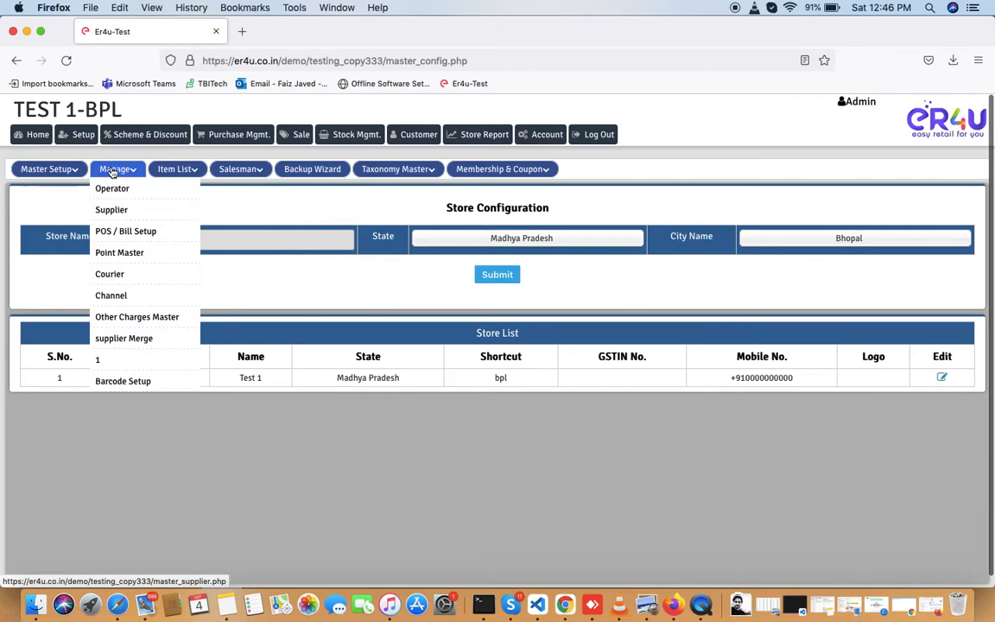
click(112, 213)
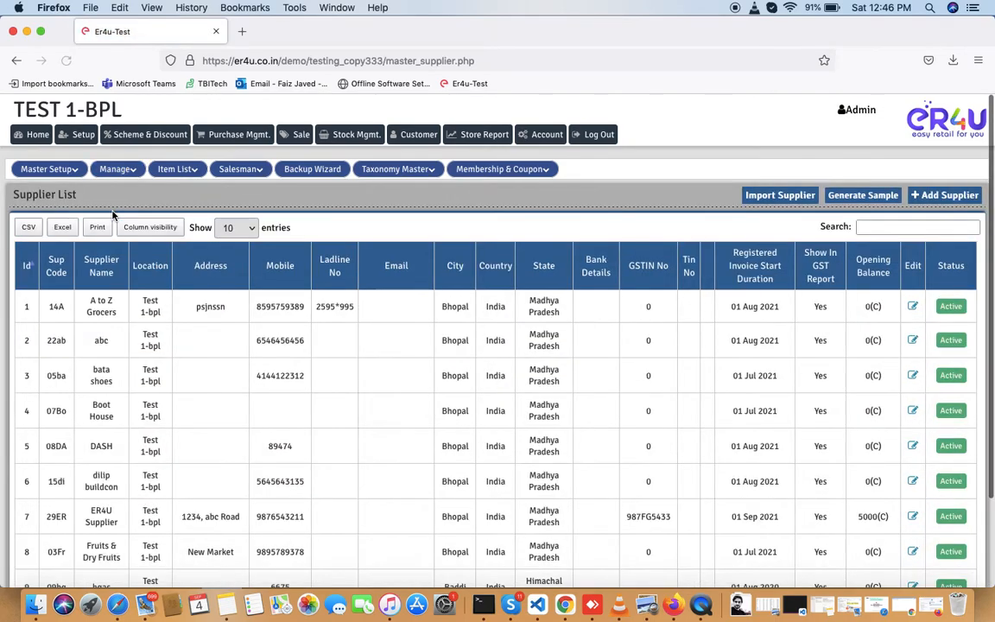
- Set the Supplier List to show All entries and scroll through them
scroll(332, 402, down, 3)
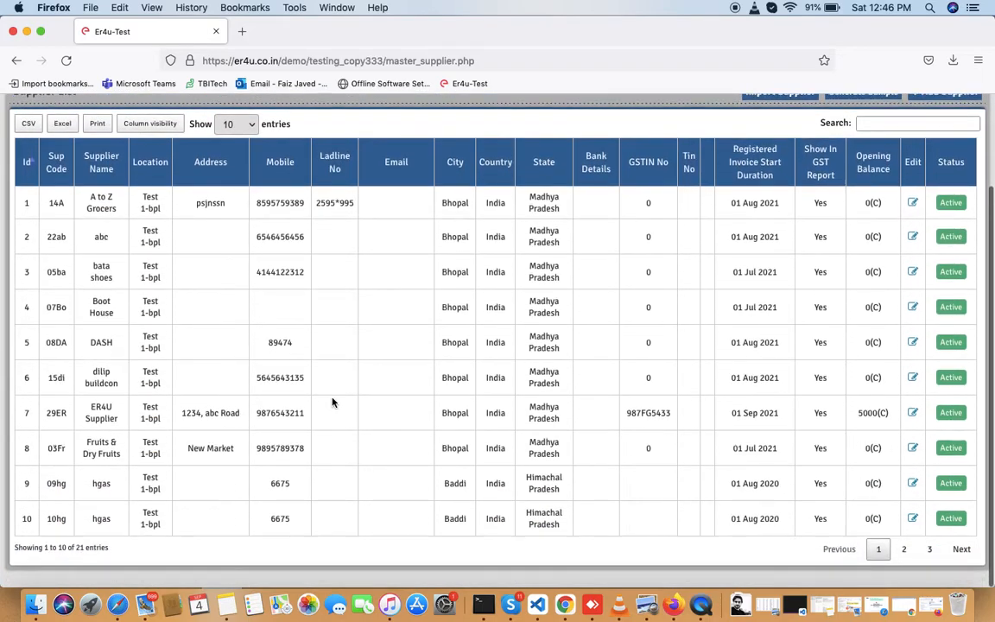
click(248, 128)
click(235, 179)
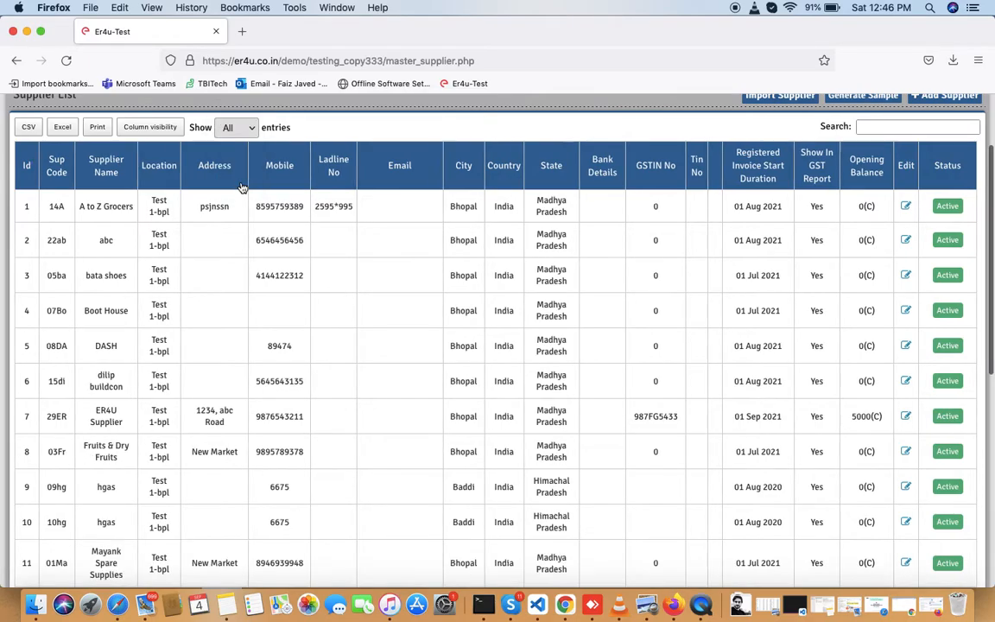
scroll(410, 293, down, 10)
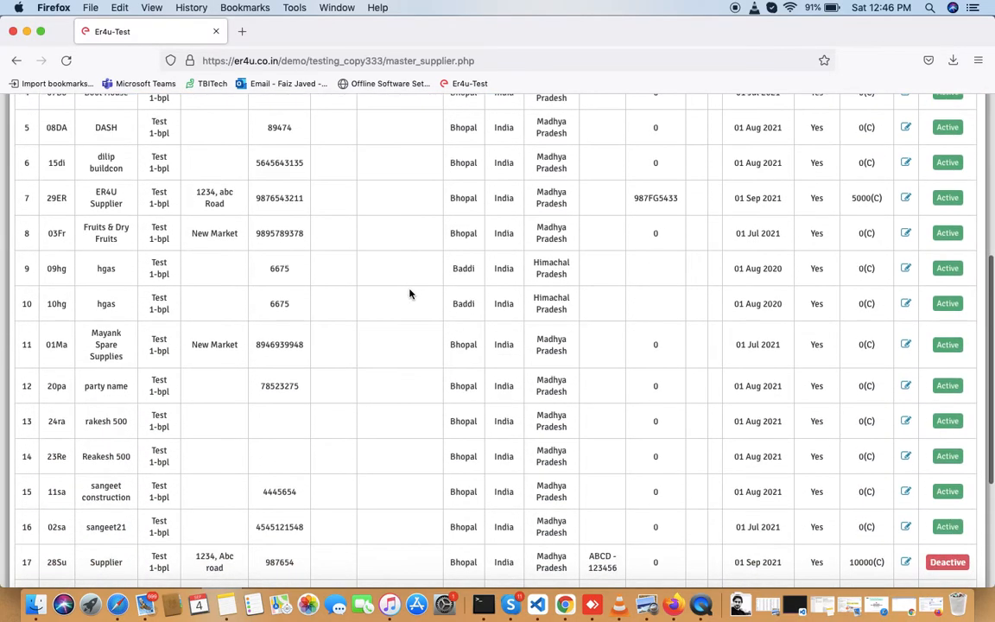
scroll(410, 294, down, 1)
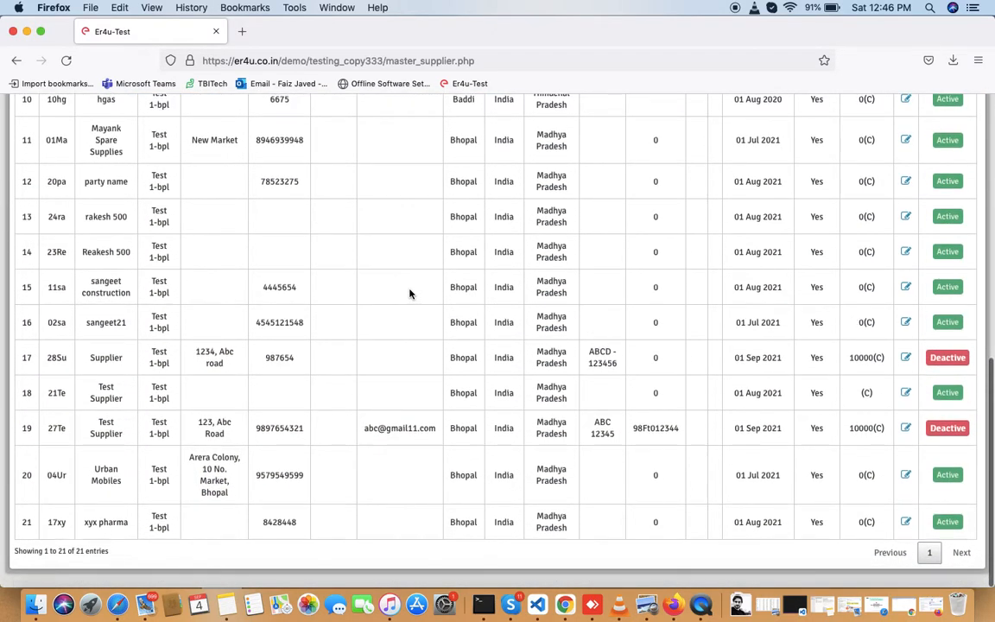
scroll(410, 293, up, 10)
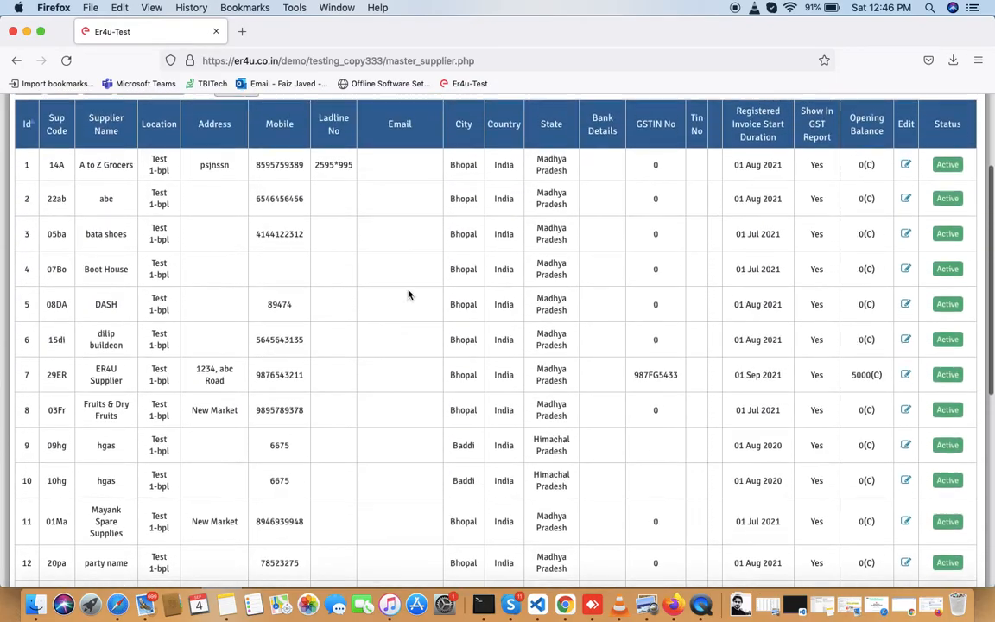
scroll(407, 291, up, 2)
- Search the list for ER4U Supplier and open its record for editing
click(877, 129)
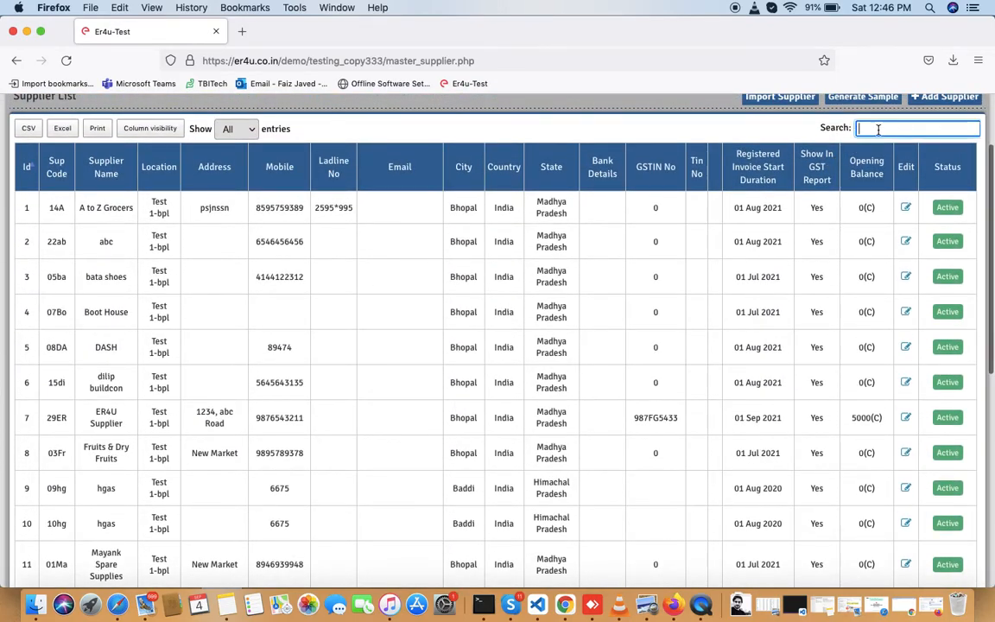
text(4u)
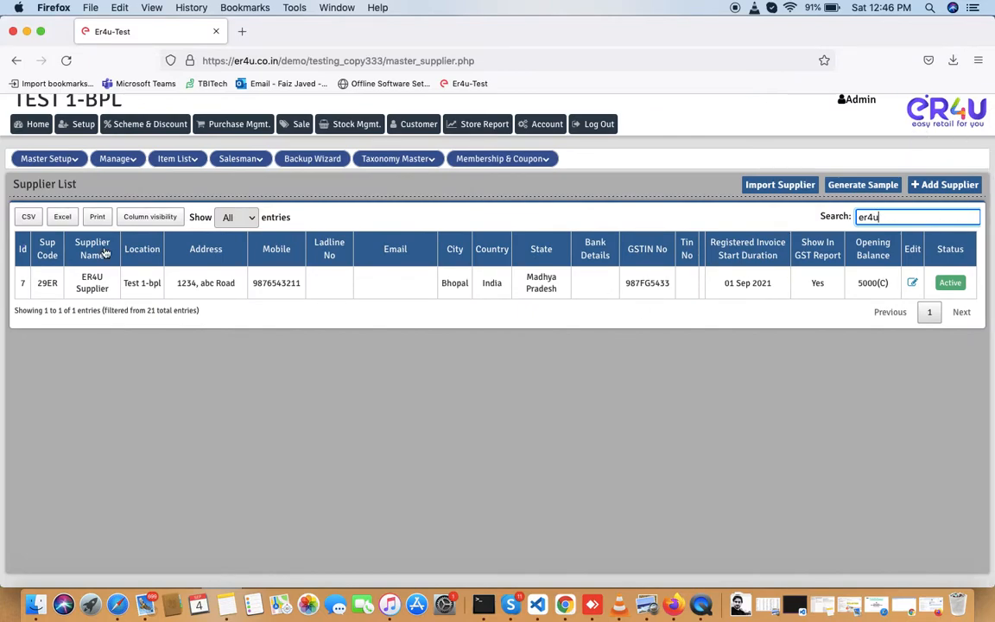
drag(112, 294, 76, 275)
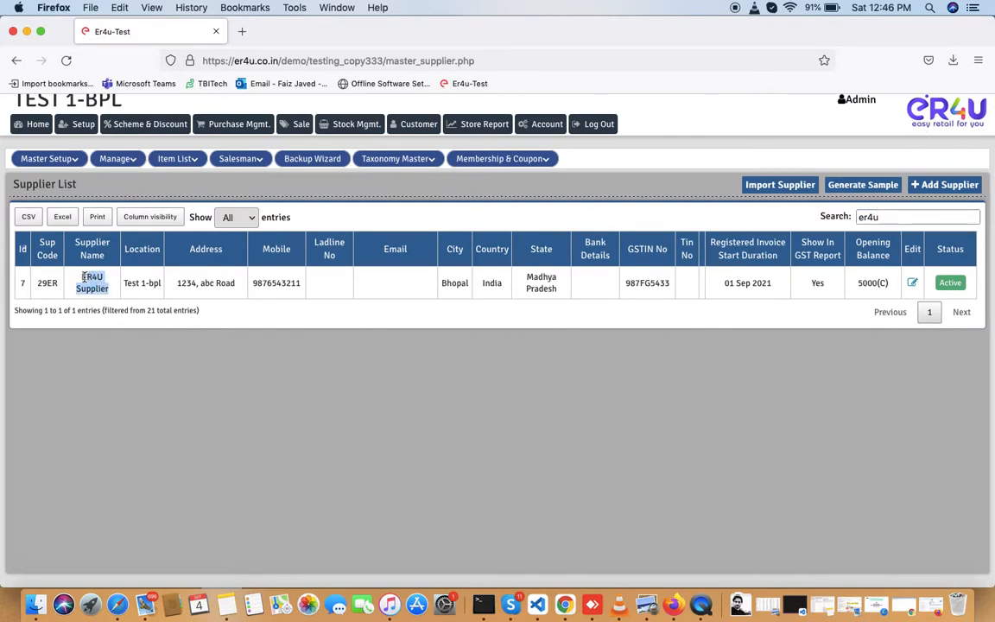
click(635, 324)
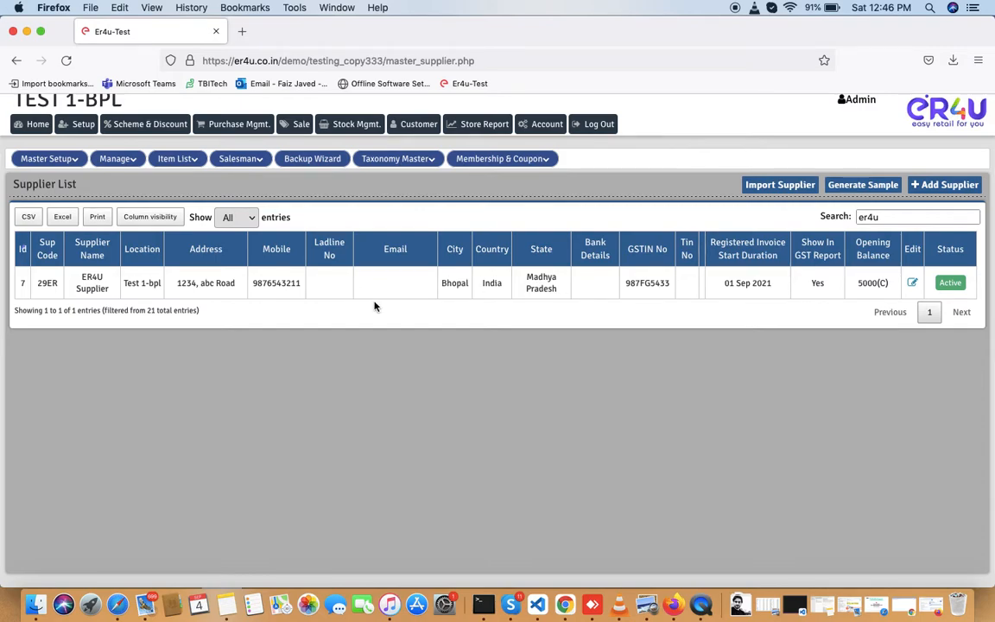
click(913, 284)
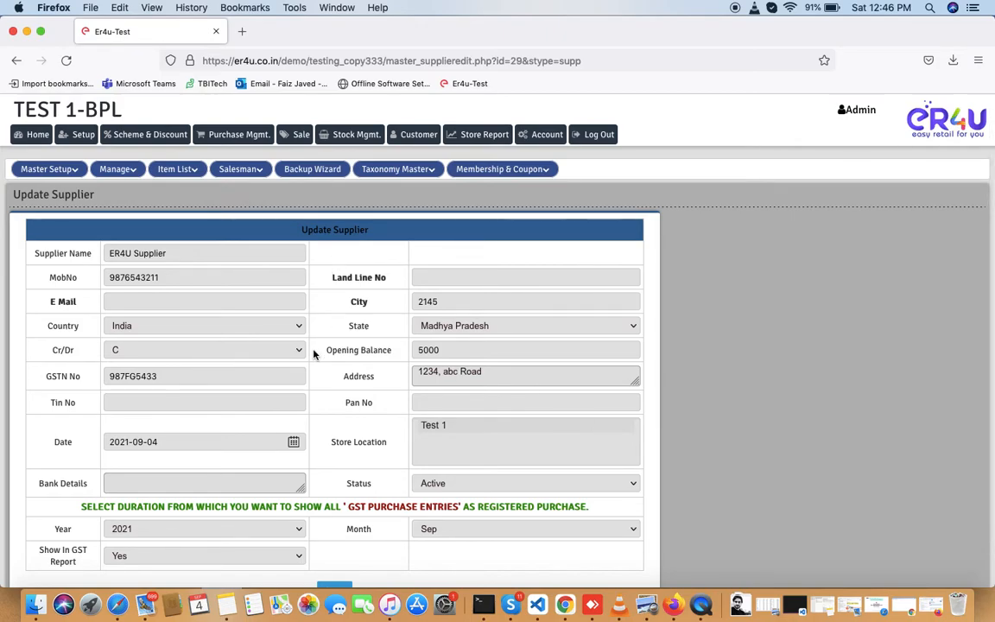
- Add the supplier's e-mail address, keep status Active, and save the confirmed update
scroll(313, 353, down, 2)
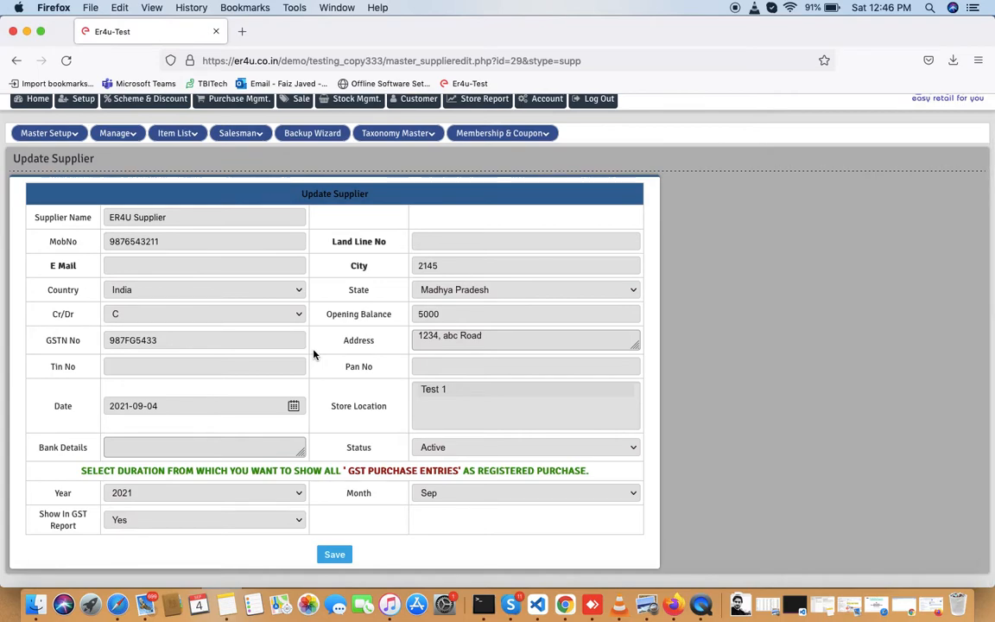
click(161, 265)
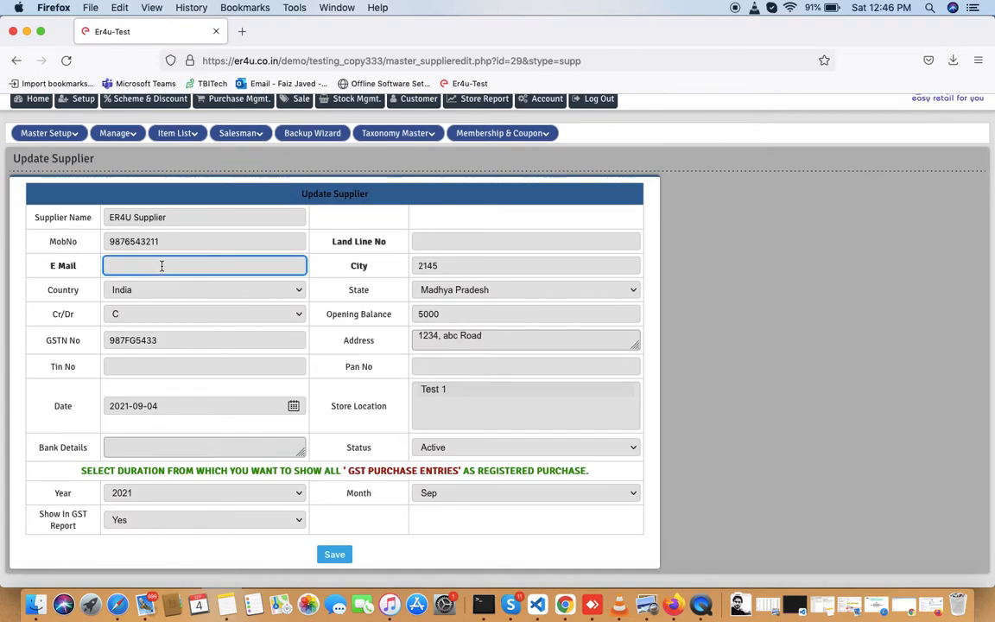
click(170, 242)
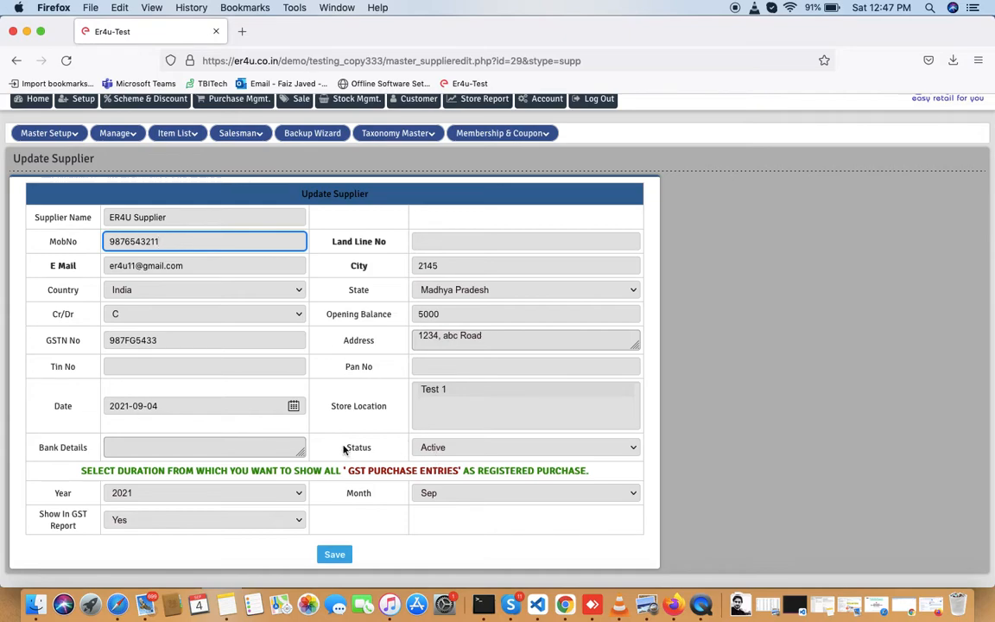
drag(374, 452, 341, 471)
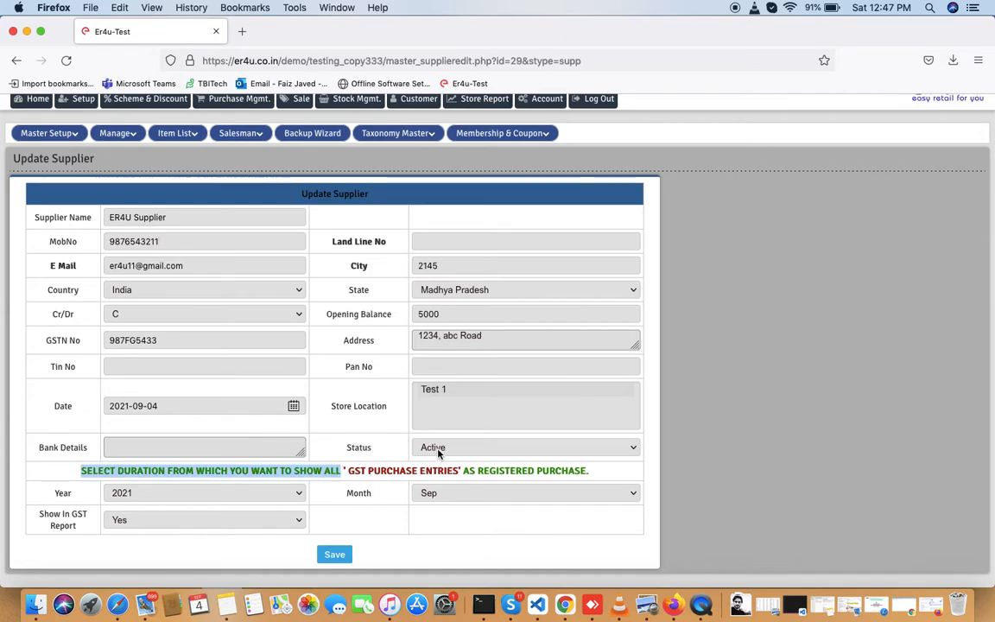
click(437, 449)
click(401, 452)
click(337, 555)
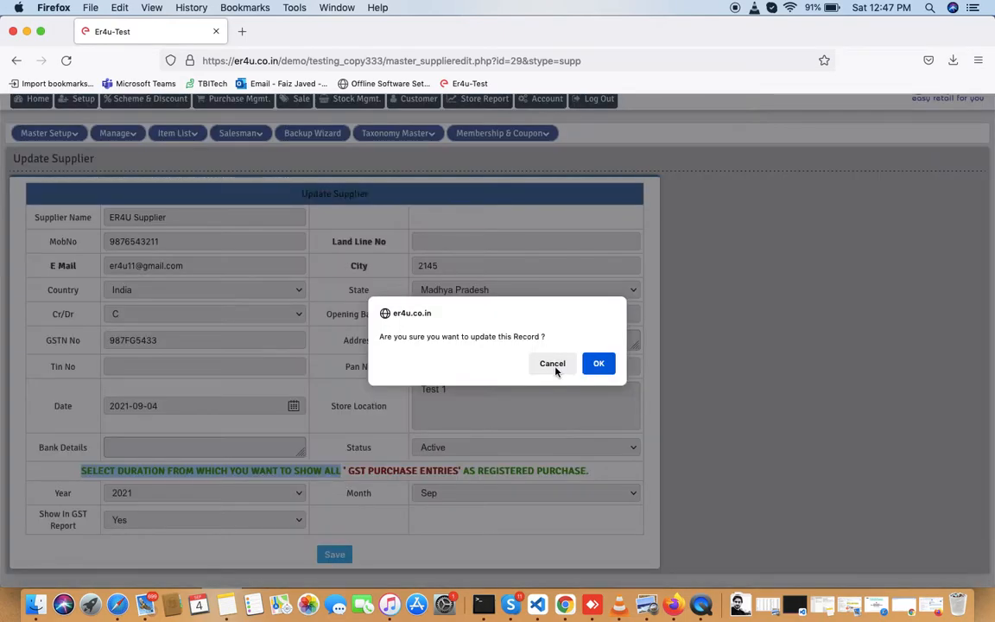
click(599, 364)
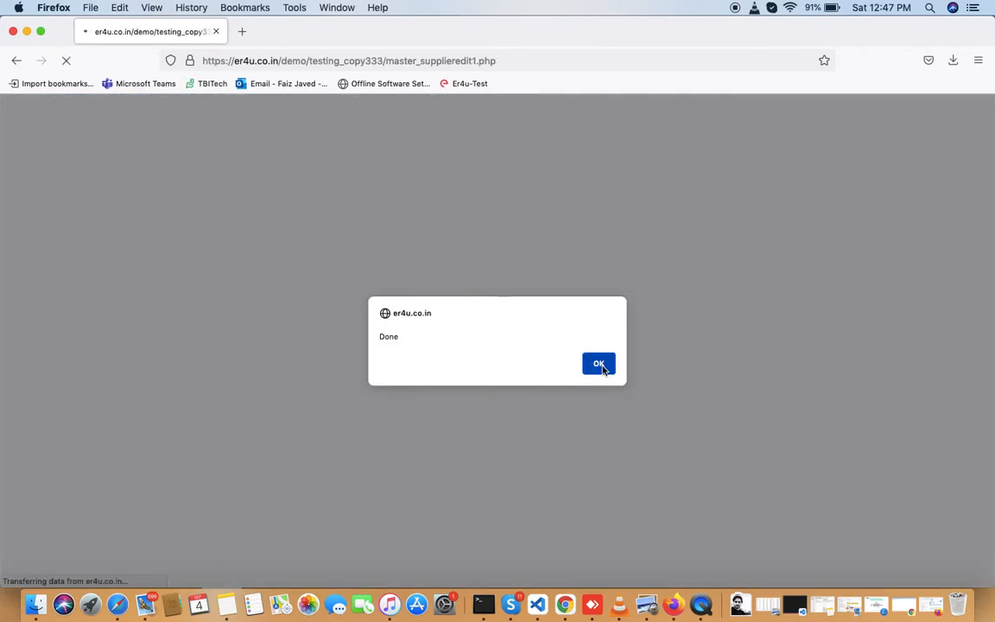
click(602, 366)
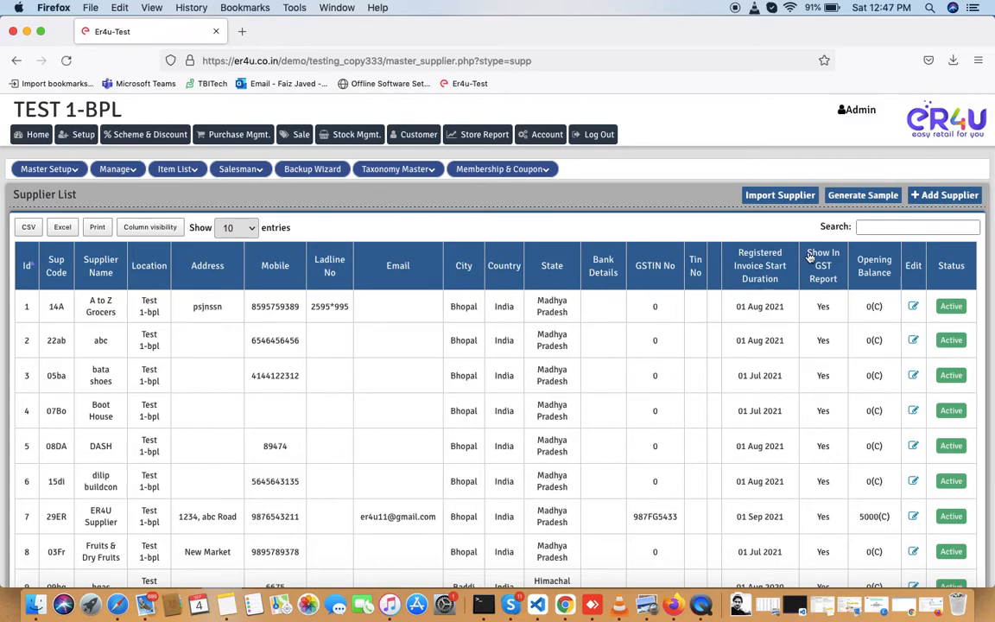
- Filter the Supplier List by 'er4' and check ER4U Supplier's saved e-mail
click(874, 227)
text(er4)
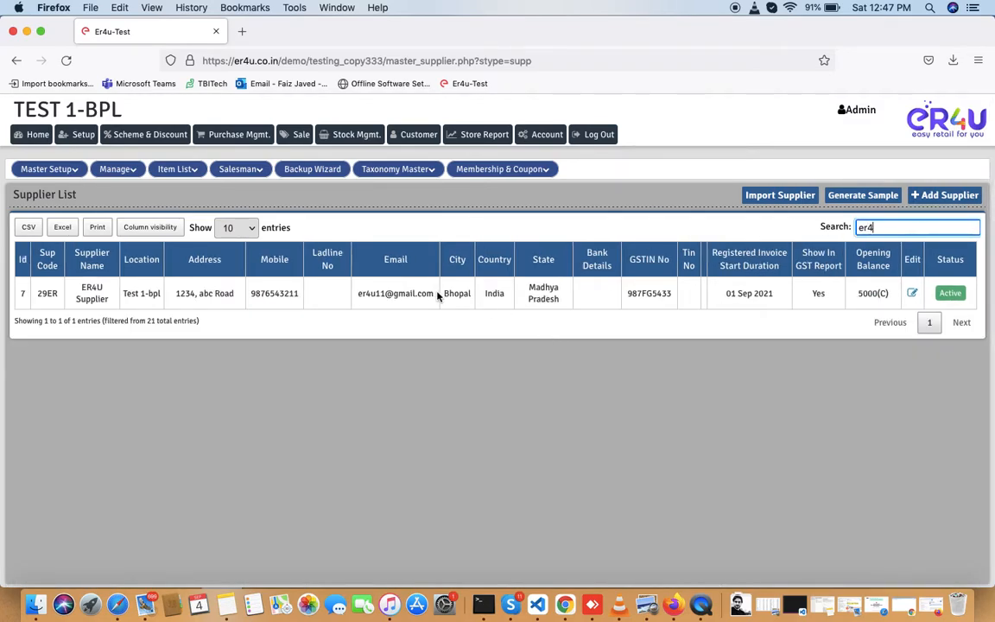
drag(438, 297, 362, 298)
click(357, 302)
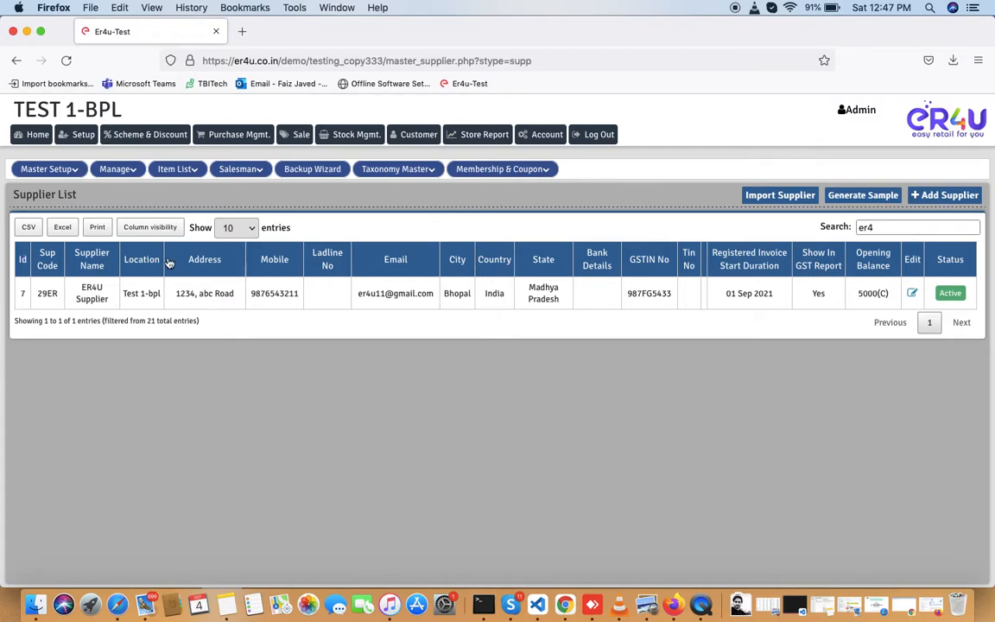
- Hide the Bank Details column through Column visibility
click(156, 228)
scroll(163, 289, down, 10)
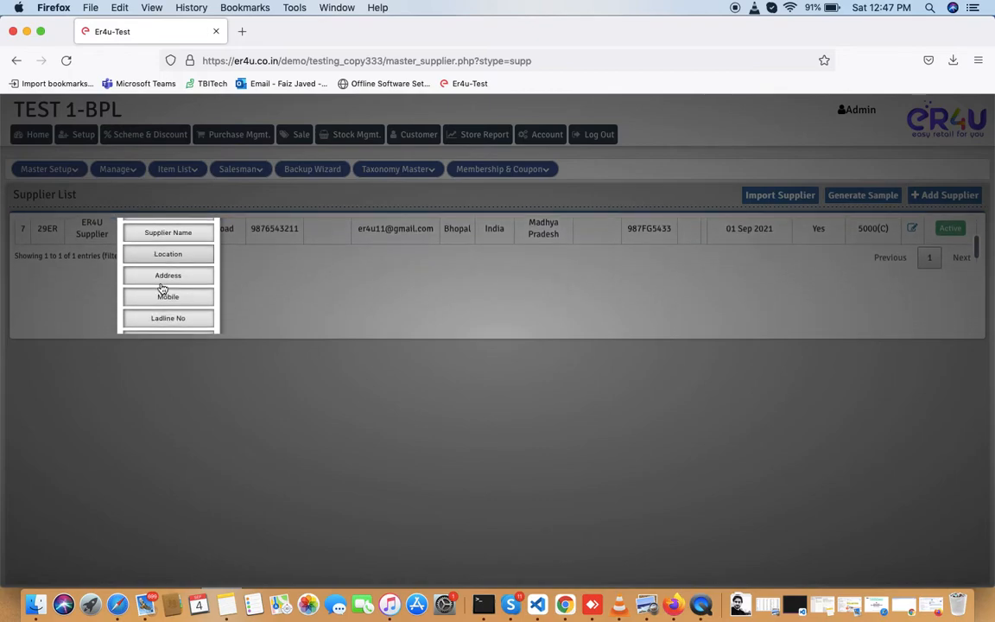
scroll(162, 288, down, 3)
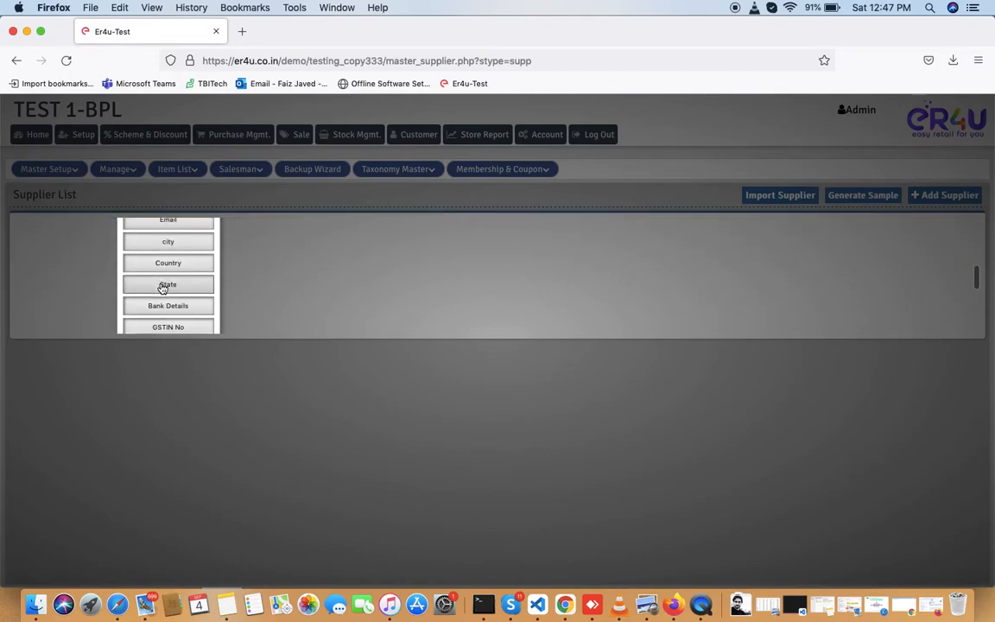
scroll(162, 289, up, 2)
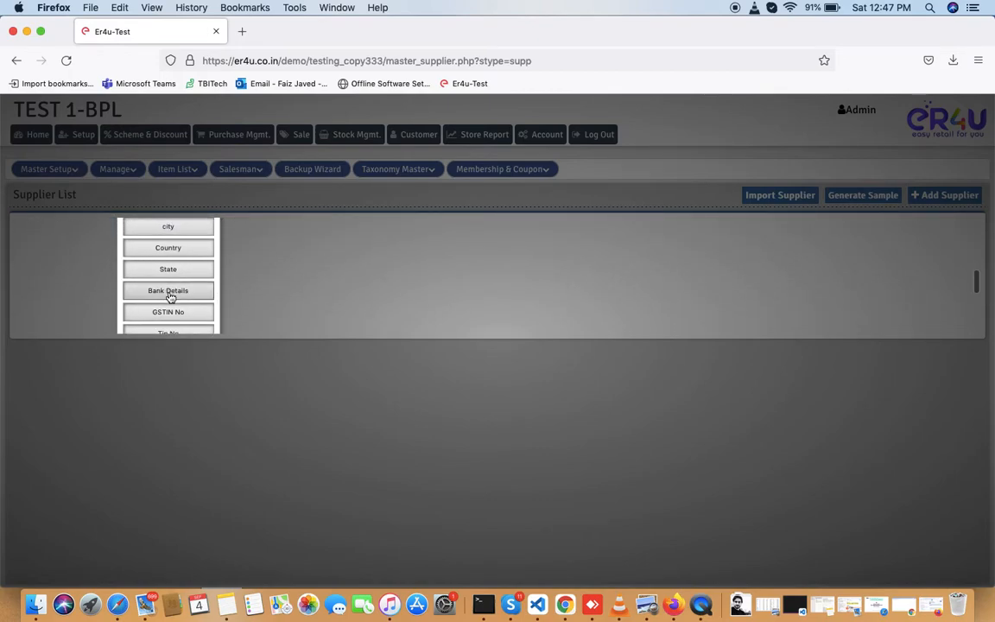
click(177, 293)
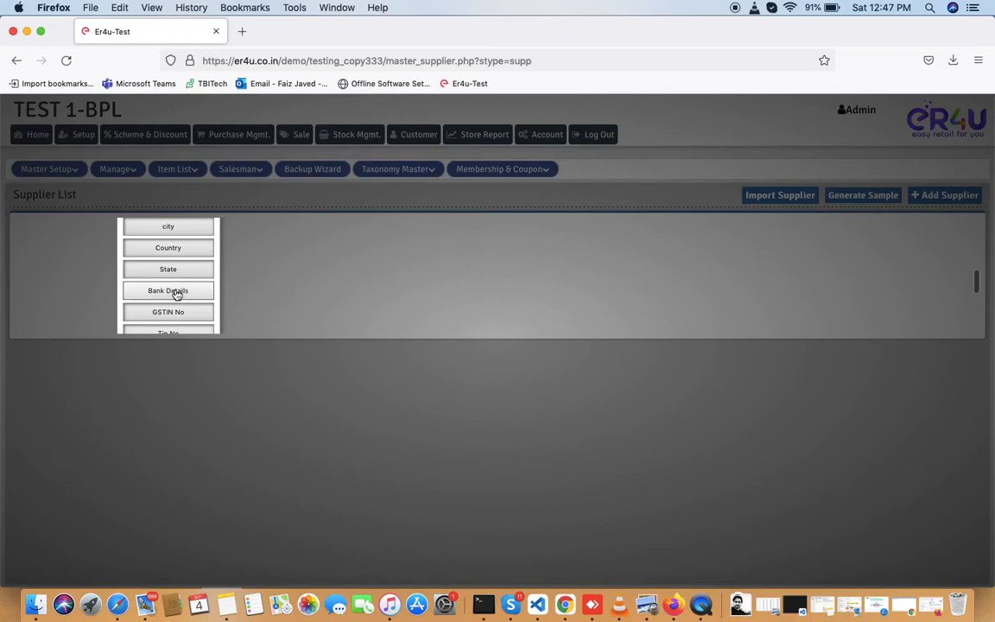
scroll(148, 277, up, 5)
click(326, 295)
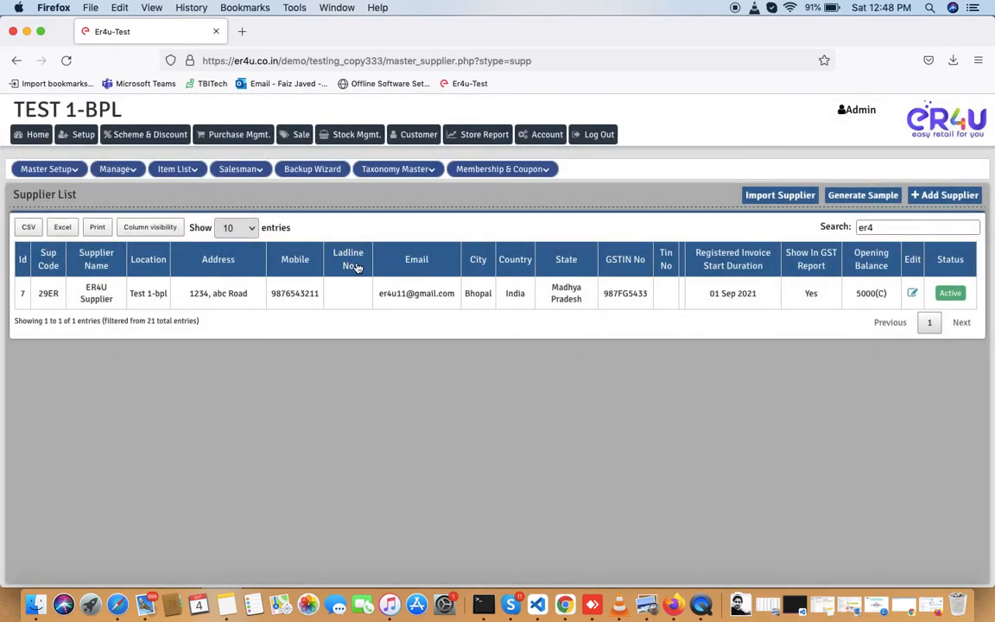
- Hide the Ladline No column as well
click(138, 226)
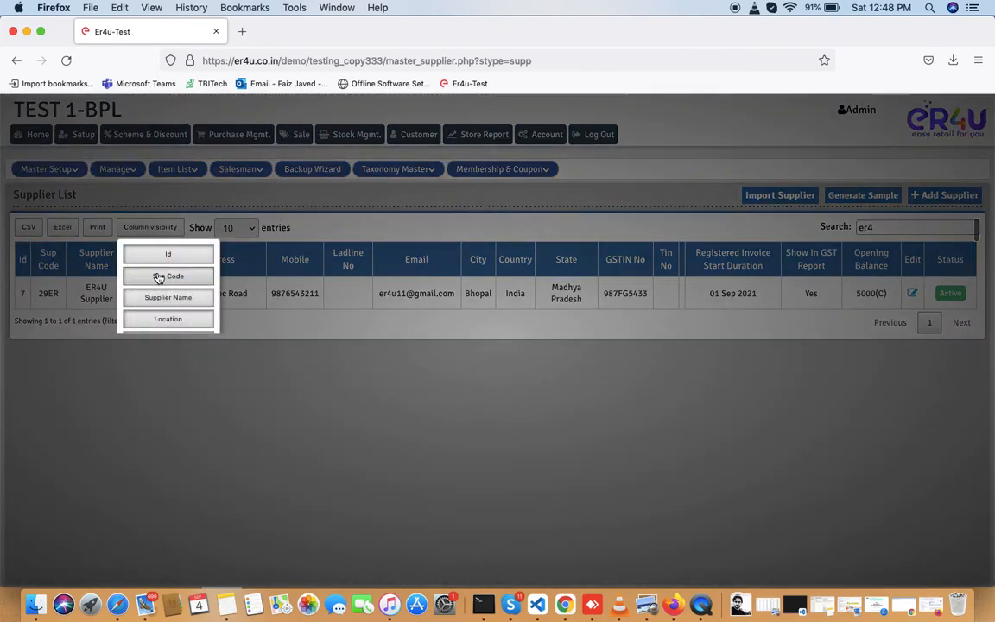
scroll(160, 276, down, 5)
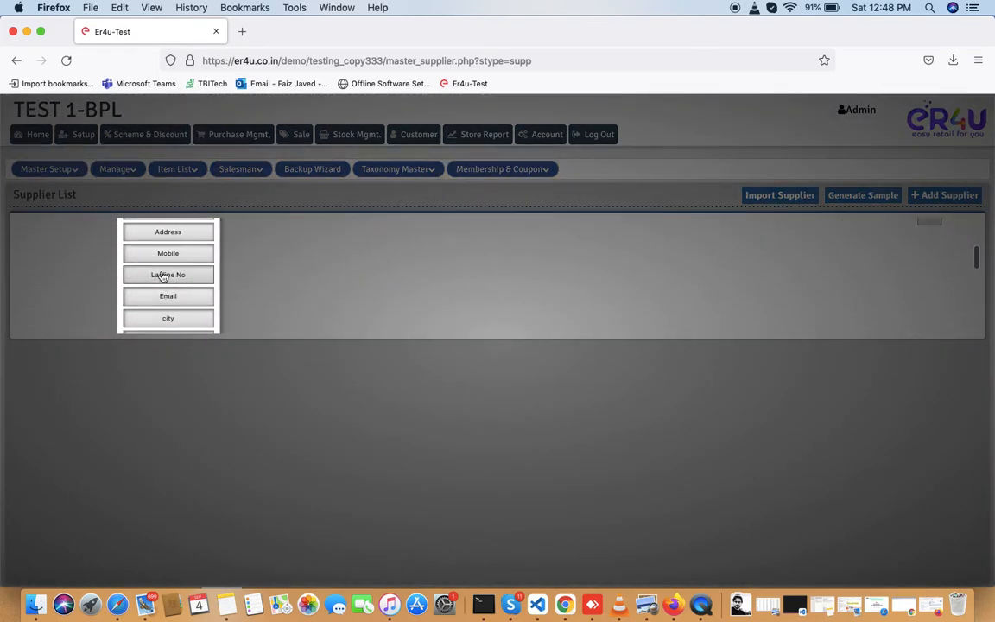
click(162, 275)
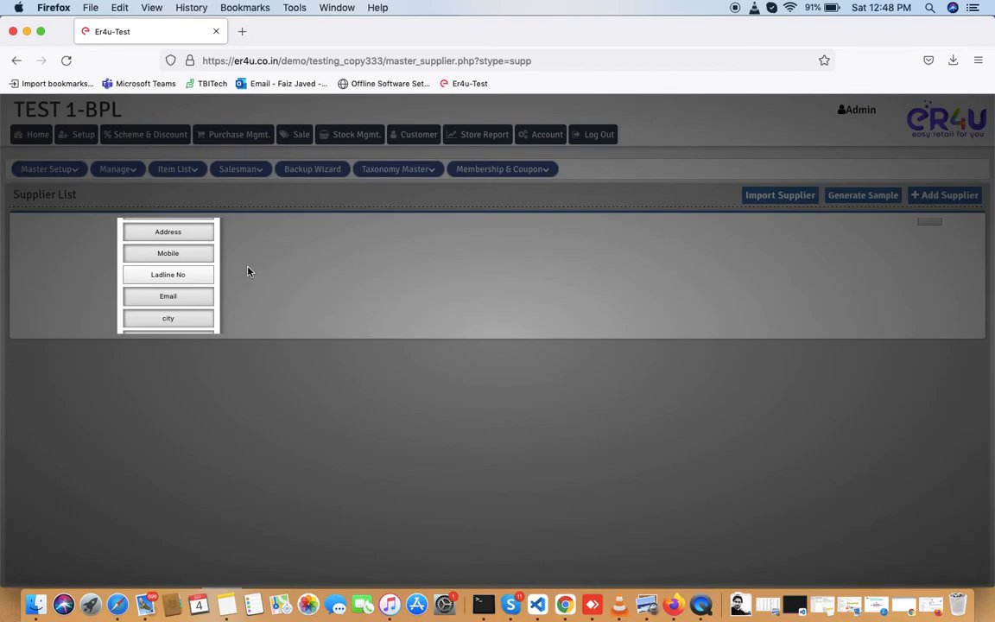
scroll(188, 282, up, 5)
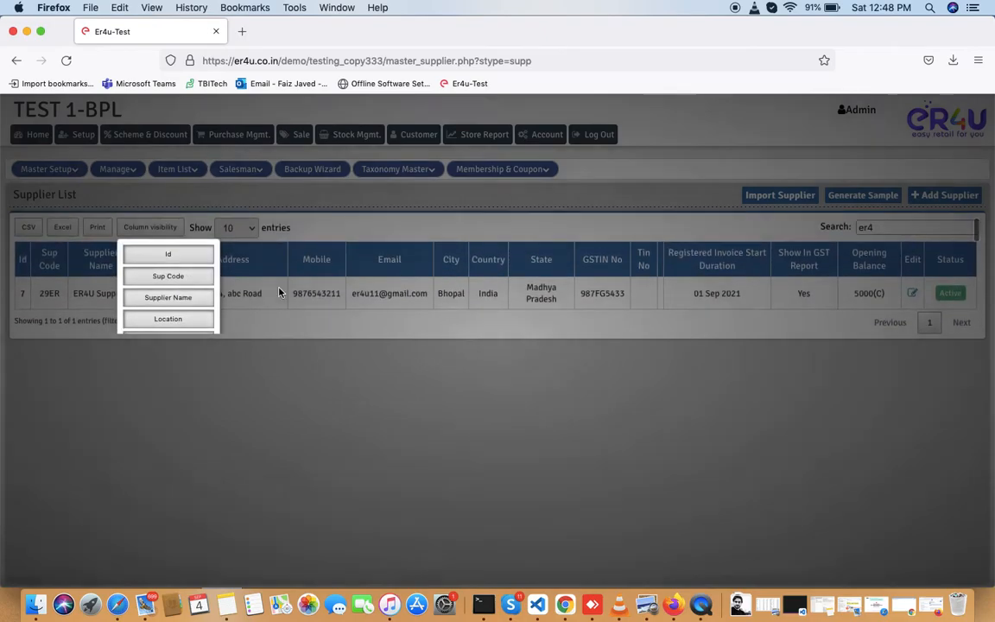
click(279, 293)
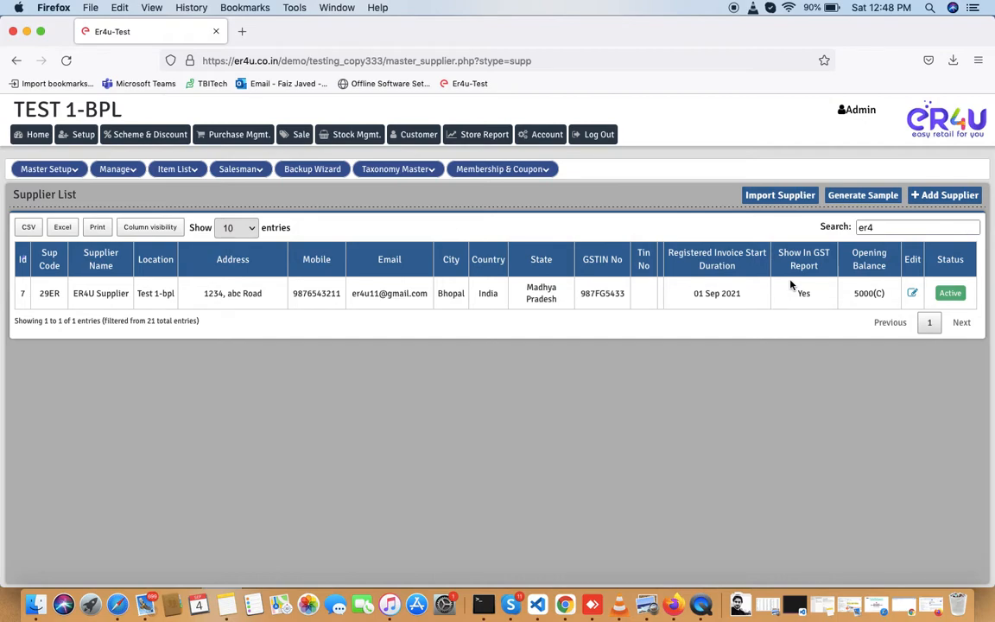
- Change ER4U Supplier's status to Deactive and save the confirmed update
click(912, 295)
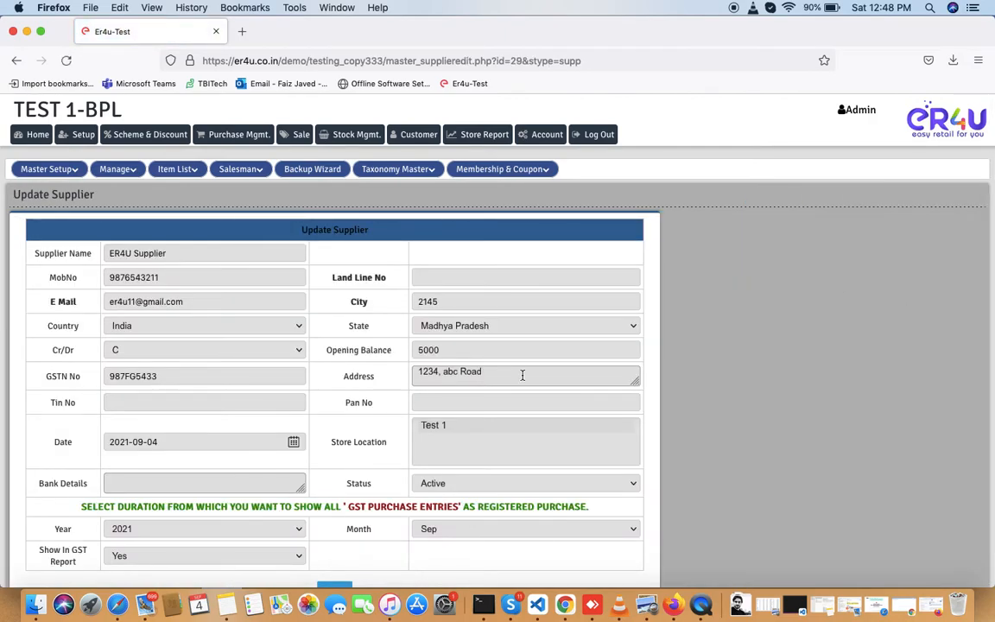
scroll(521, 375, down, 1)
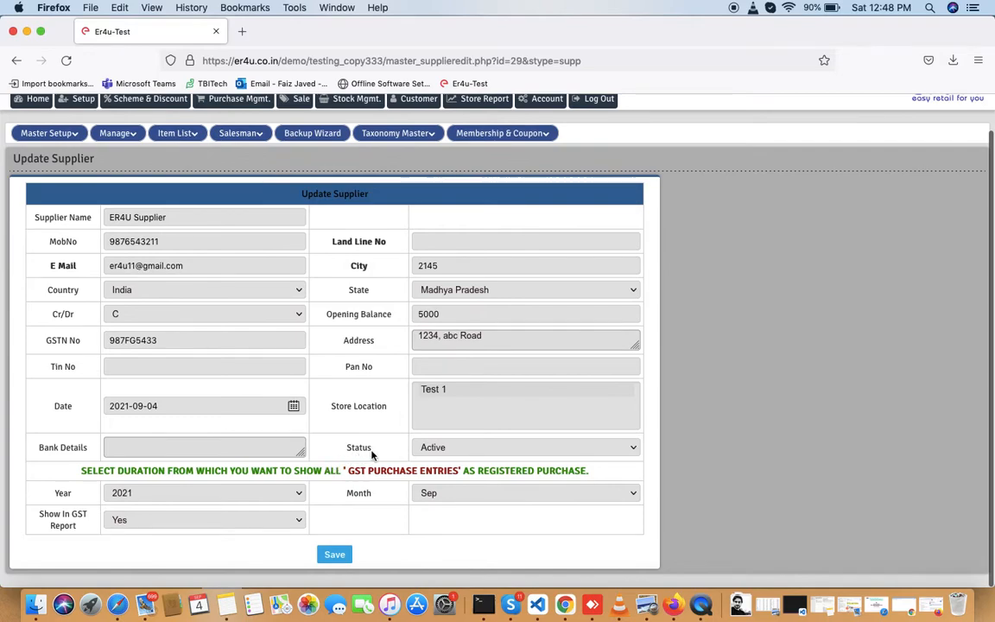
double_click(366, 450)
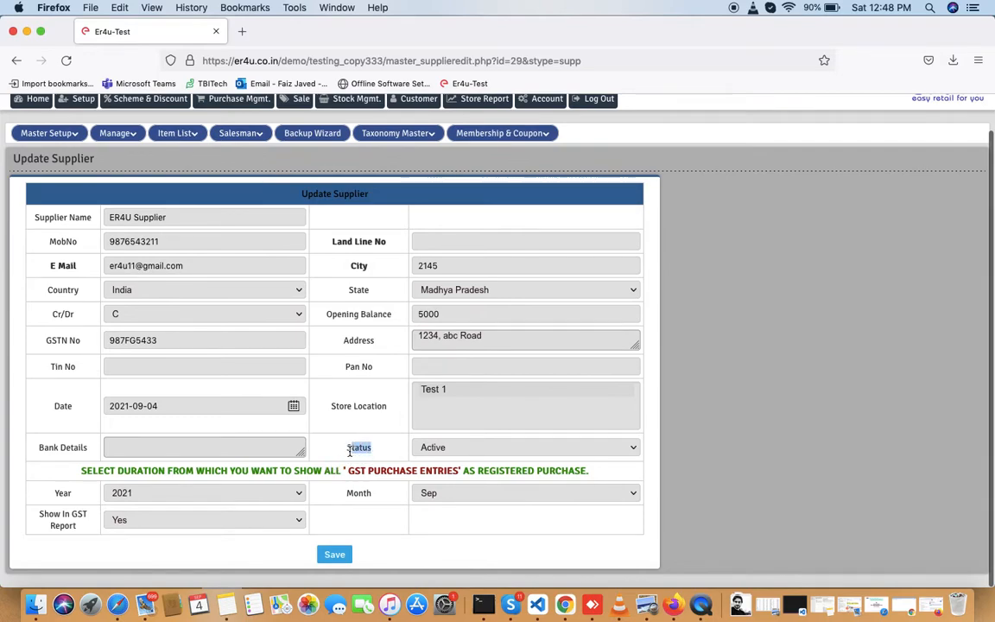
click(437, 451)
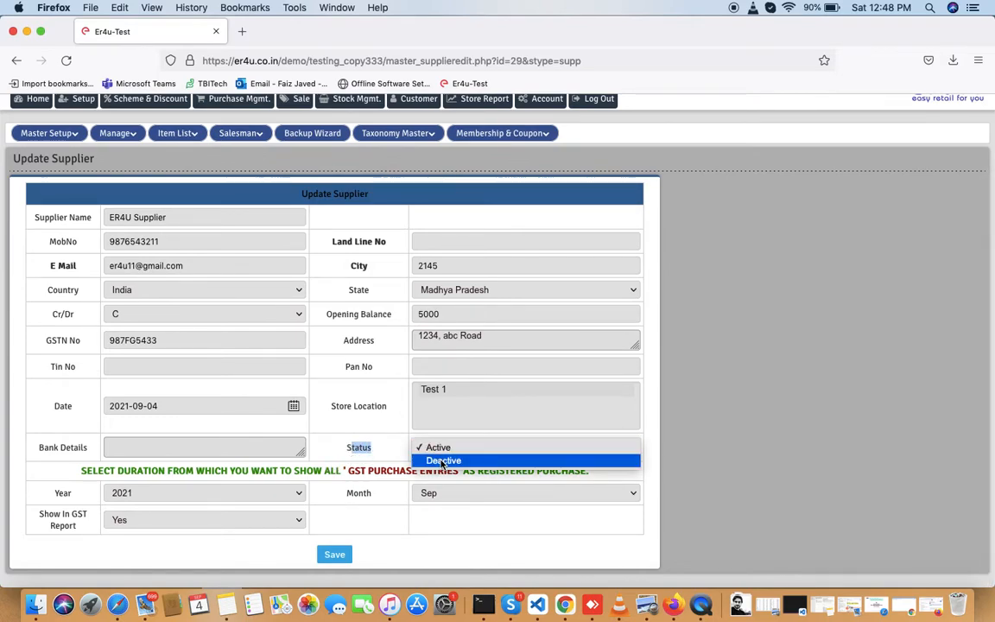
click(442, 462)
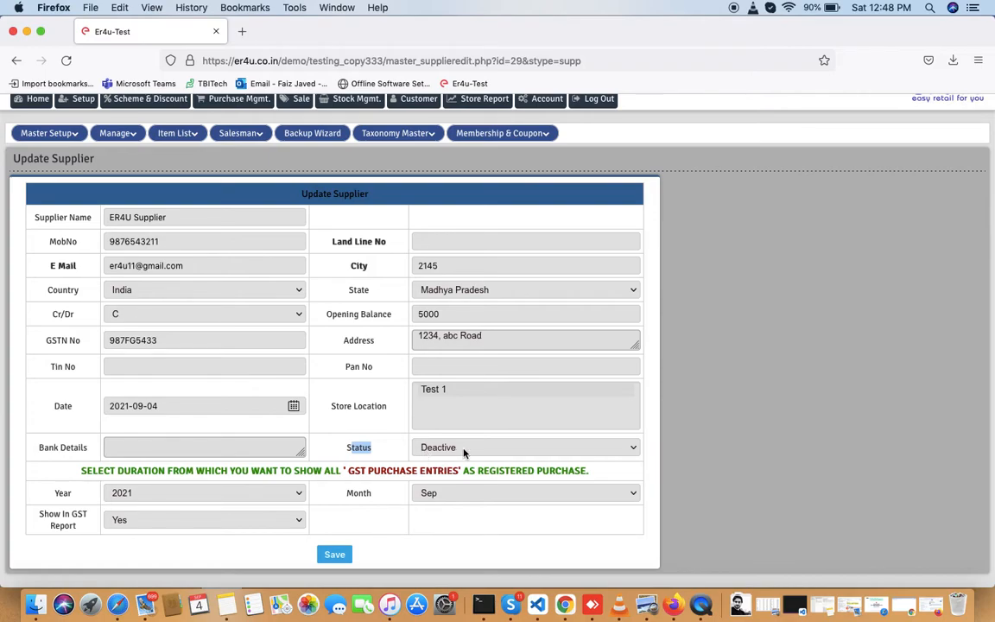
click(337, 555)
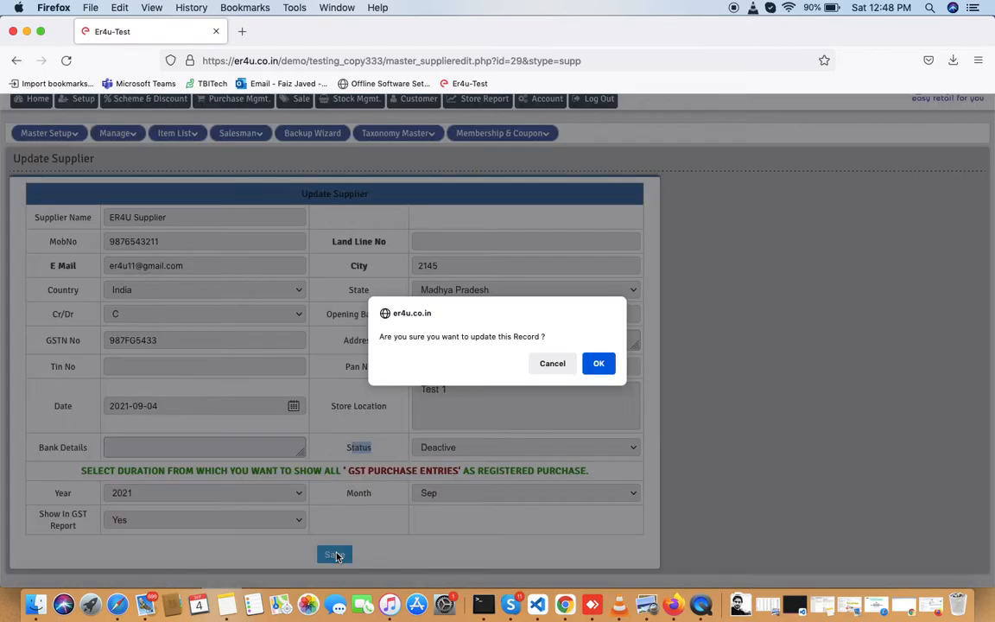
click(599, 367)
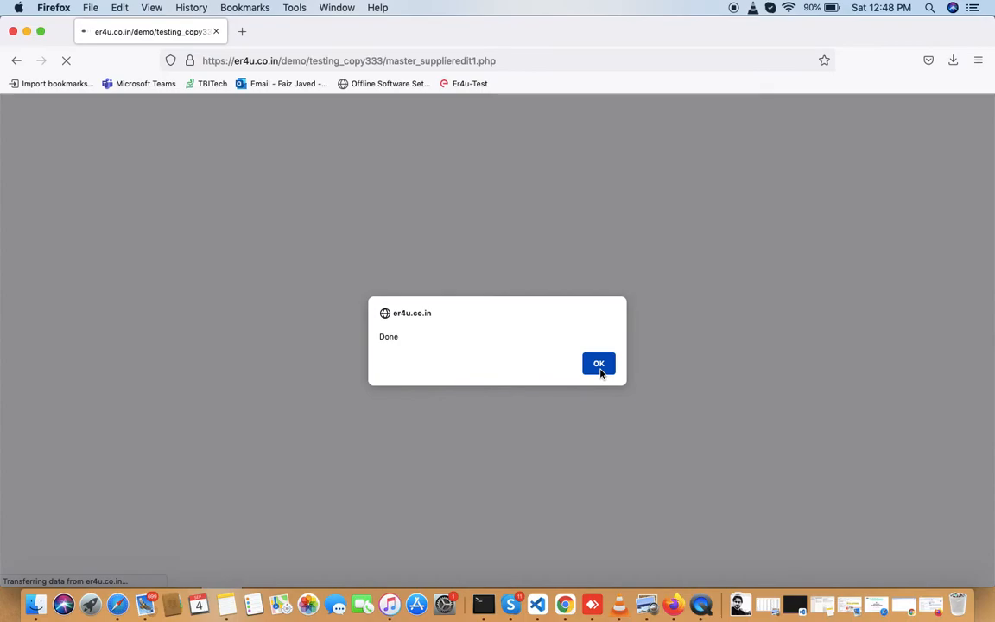
click(600, 372)
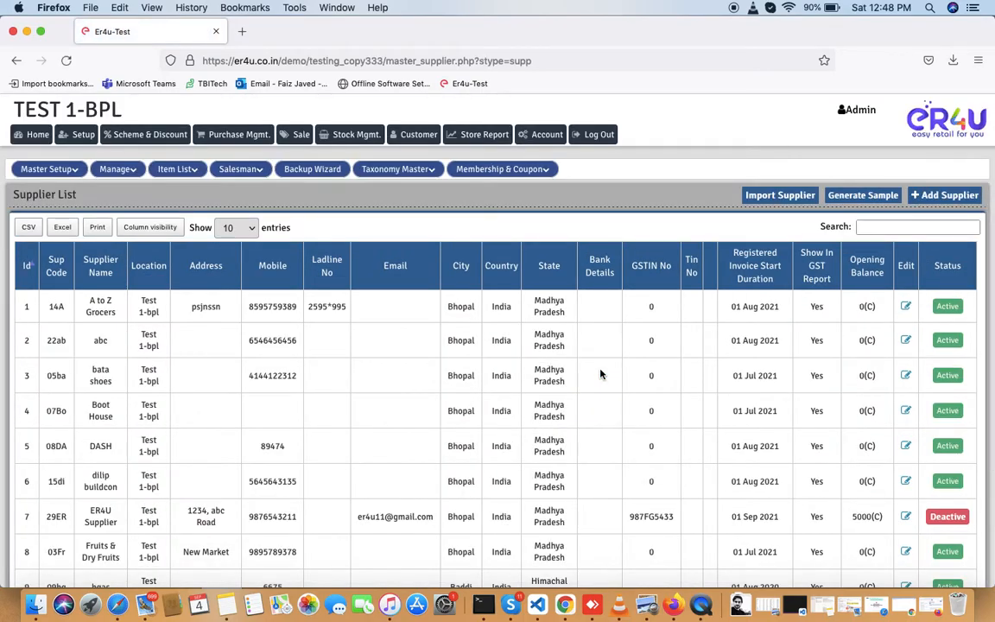
- Search the supplier list for 'er4', then go to the New Purchase form
click(883, 227)
text(er4)
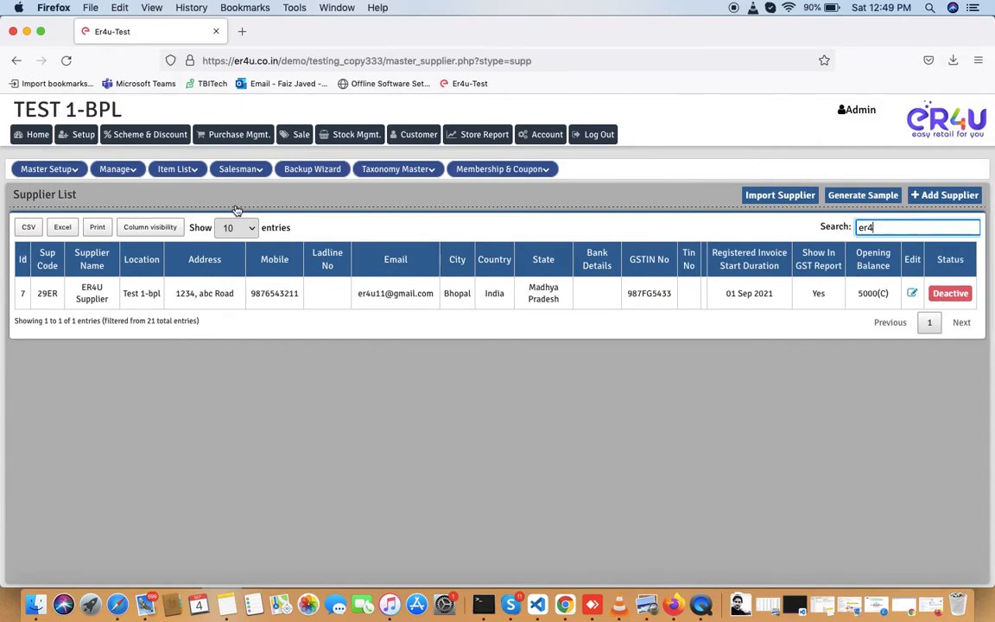
click(241, 138)
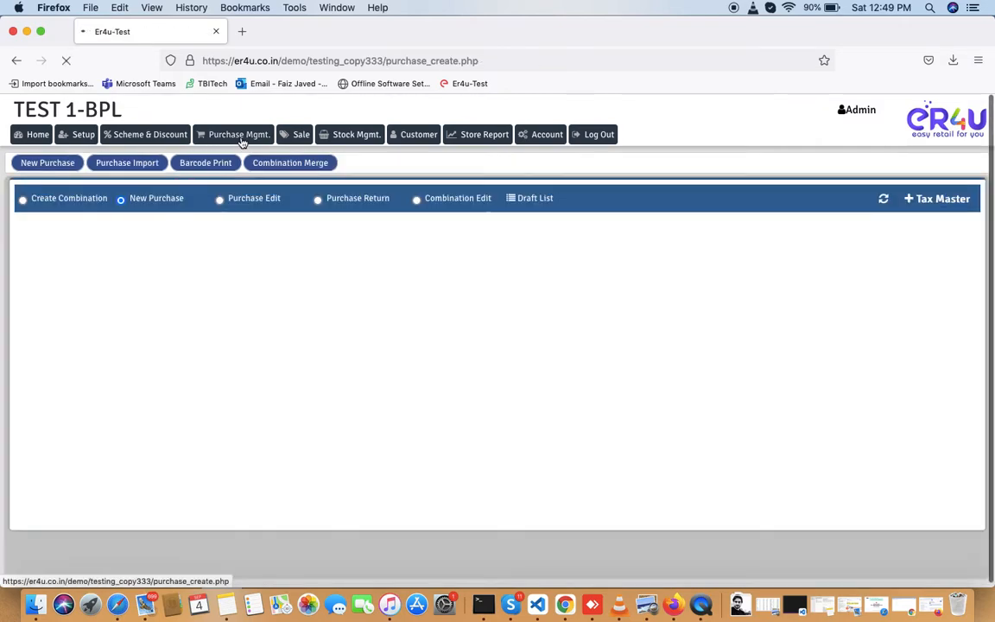
scroll(208, 326, down, 2)
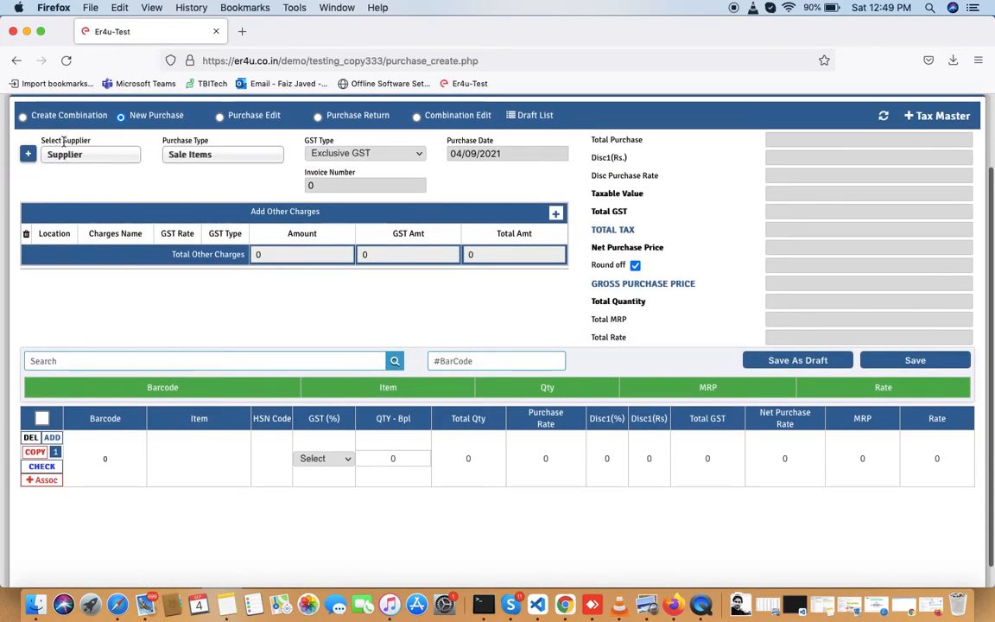
click(68, 161)
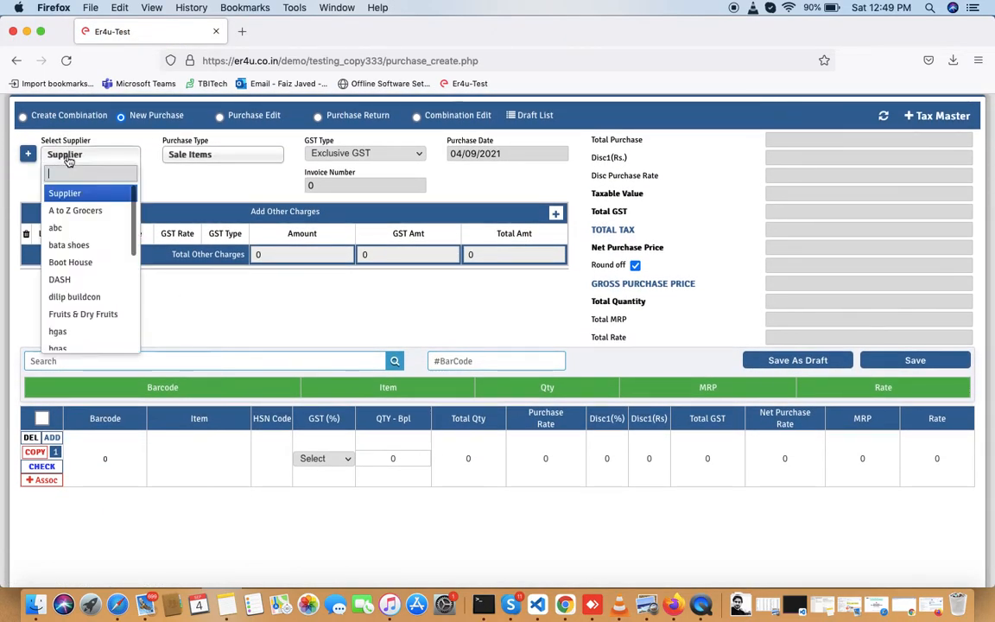
text(er4)
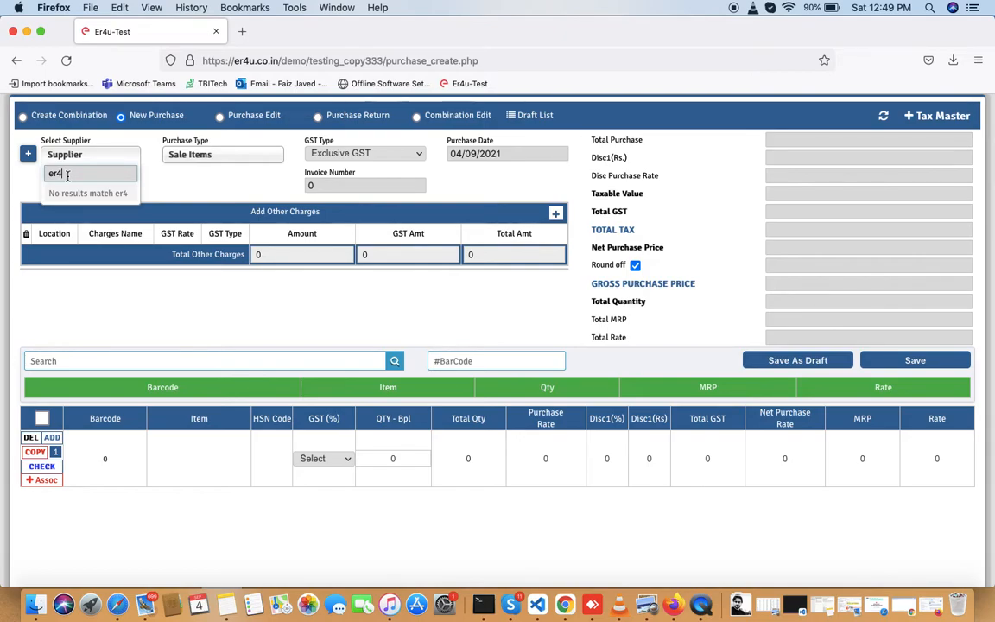
key(BackSpace)
key(BackSpace)
key(BackSpace)
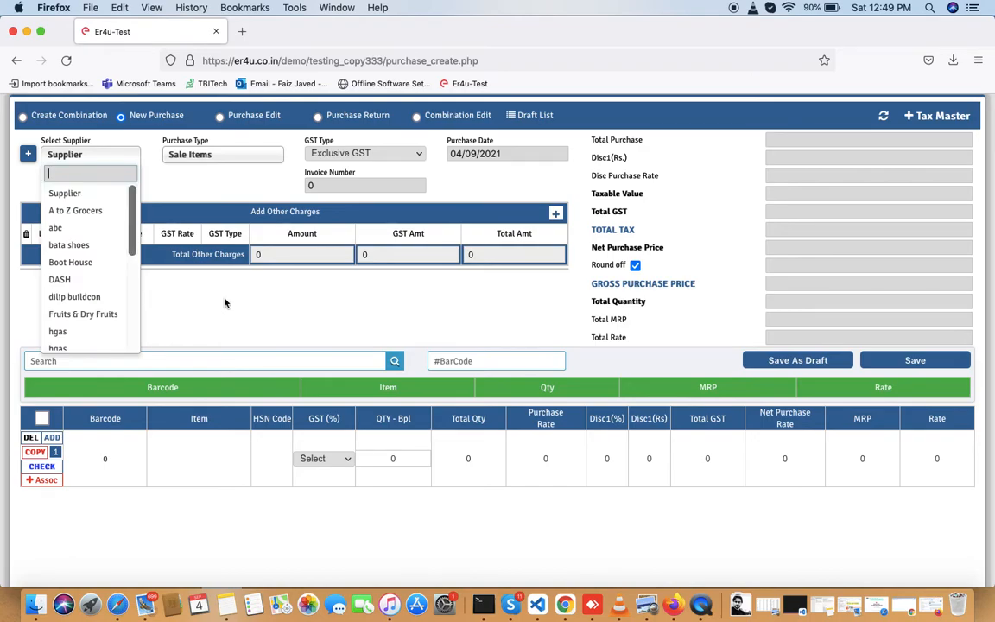
click(225, 302)
scroll(225, 302, up, 2)
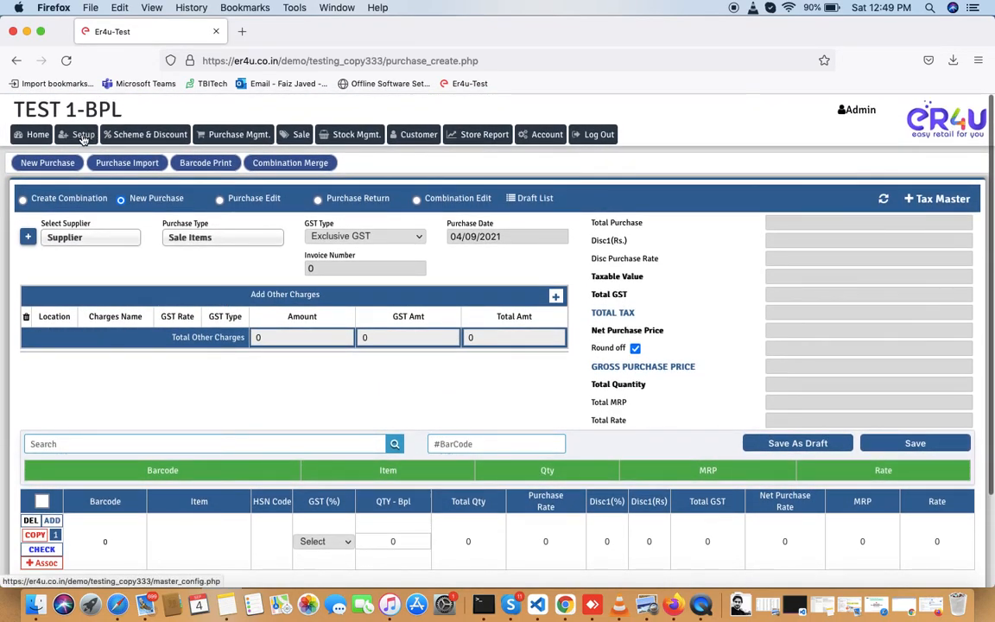
- Return to the Supplier List via Setup > Manage > Supplier and search 'er4'
click(82, 135)
click(116, 169)
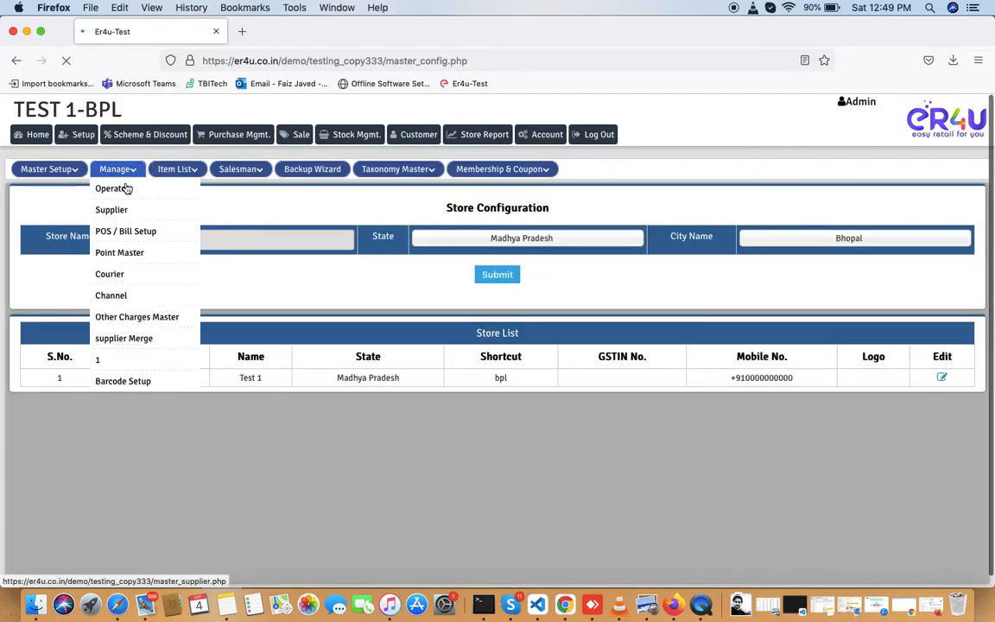
click(112, 211)
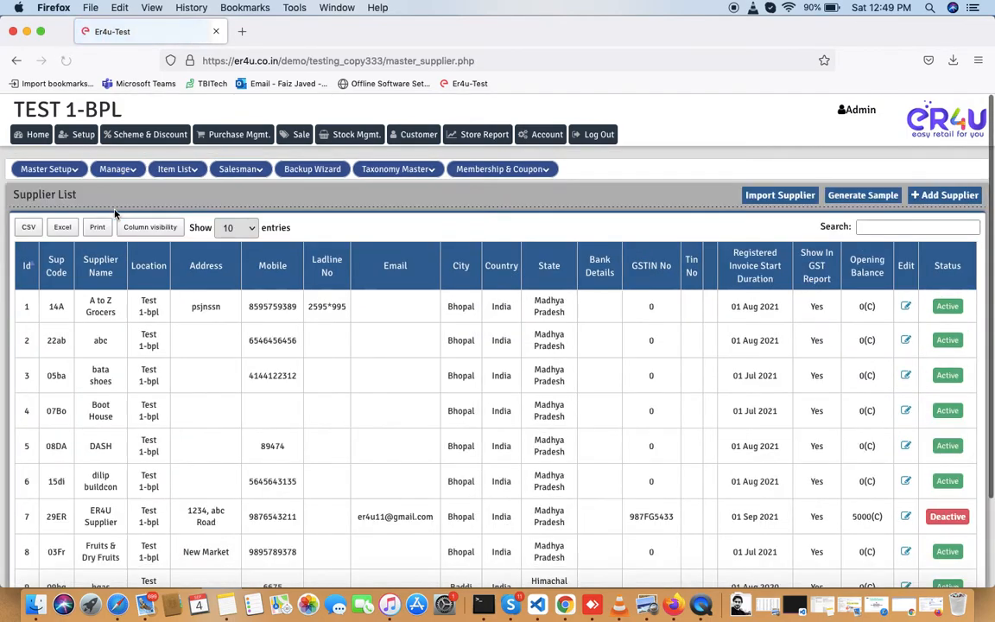
click(886, 228)
text(er4)
- Set ER4U Supplier's status back to Active, save it, and return to New Purchase
click(912, 294)
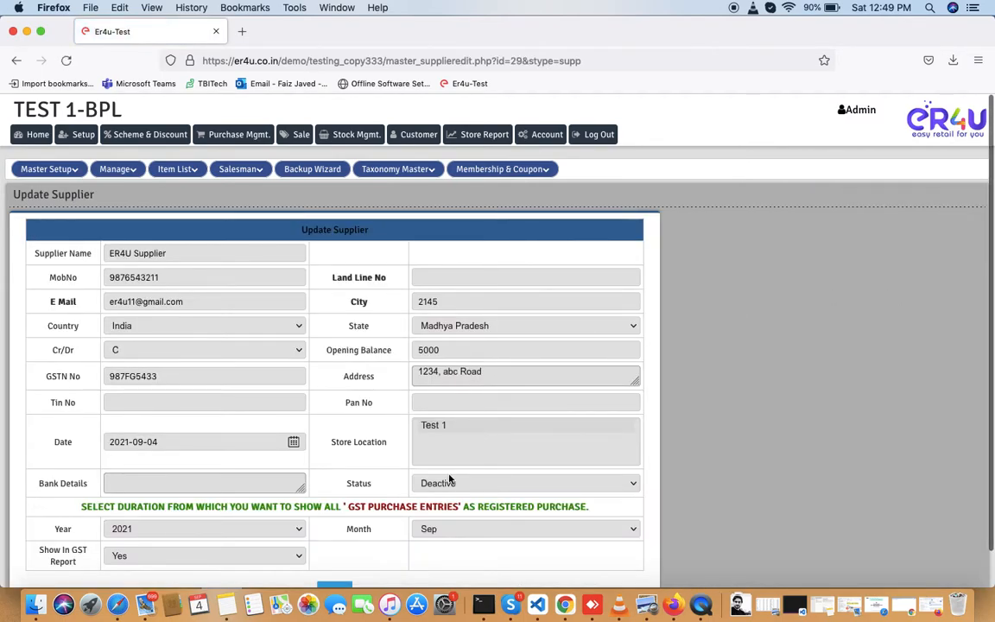
click(447, 479)
click(442, 474)
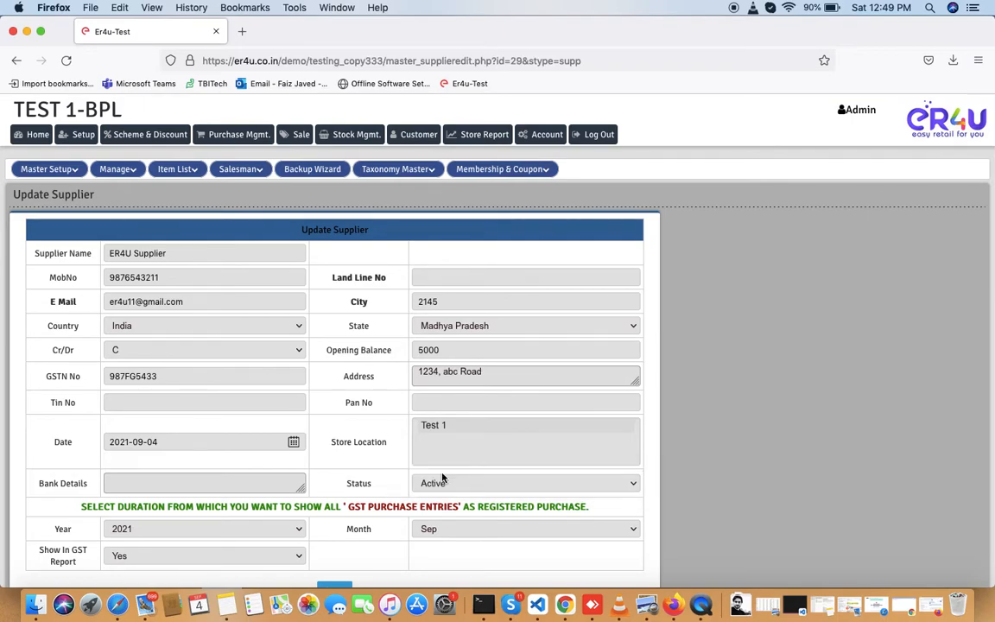
scroll(442, 473, down, 1)
click(335, 555)
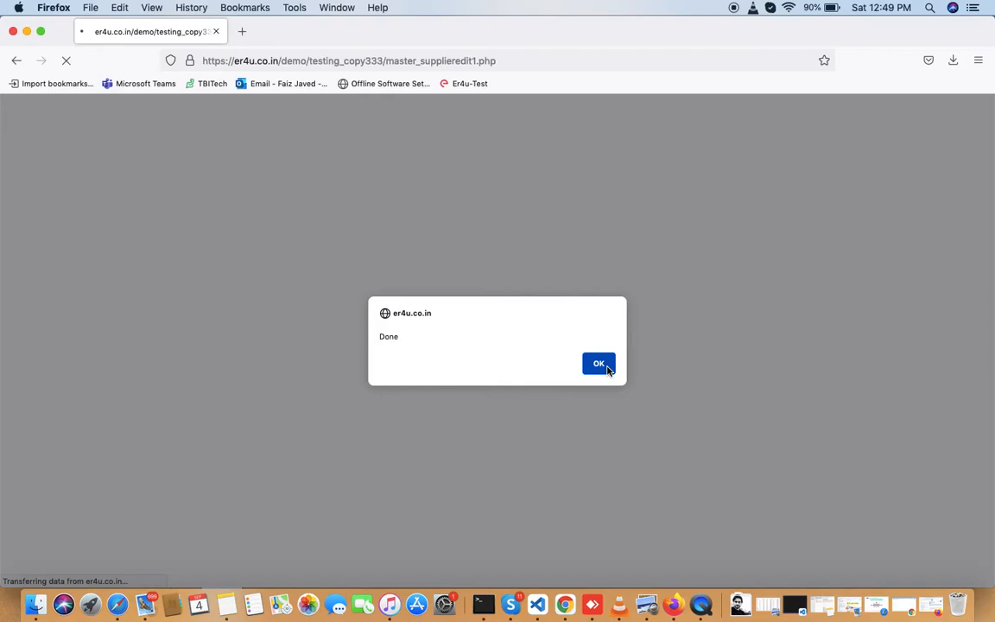
click(600, 366)
click(238, 138)
scroll(218, 251, up, 2)
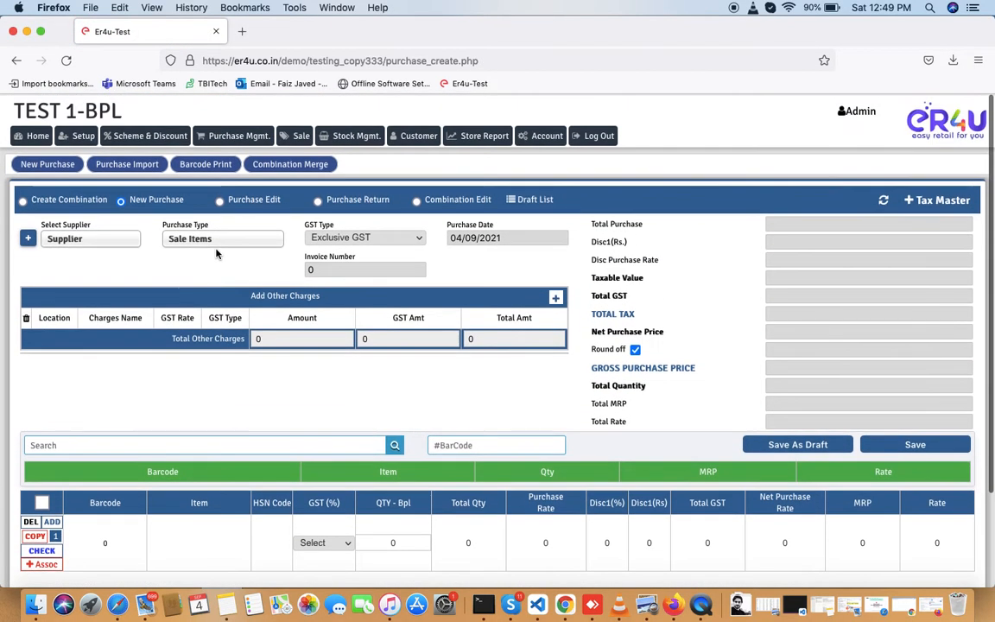
- Search the purchase supplier choices for 'er4', then move to the Store Configuration setup
click(87, 239)
text(er4)
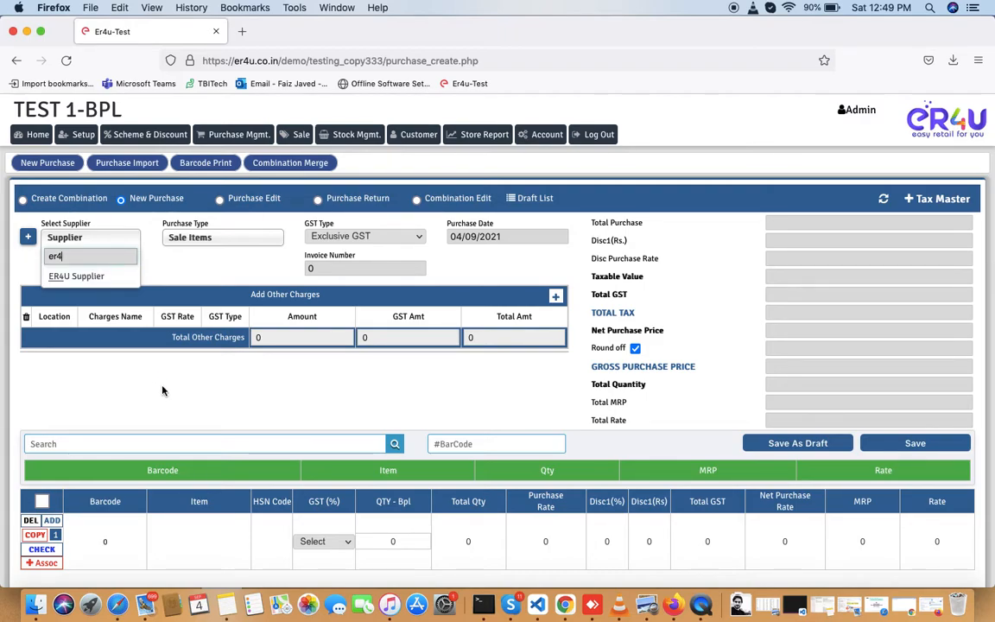
click(80, 136)
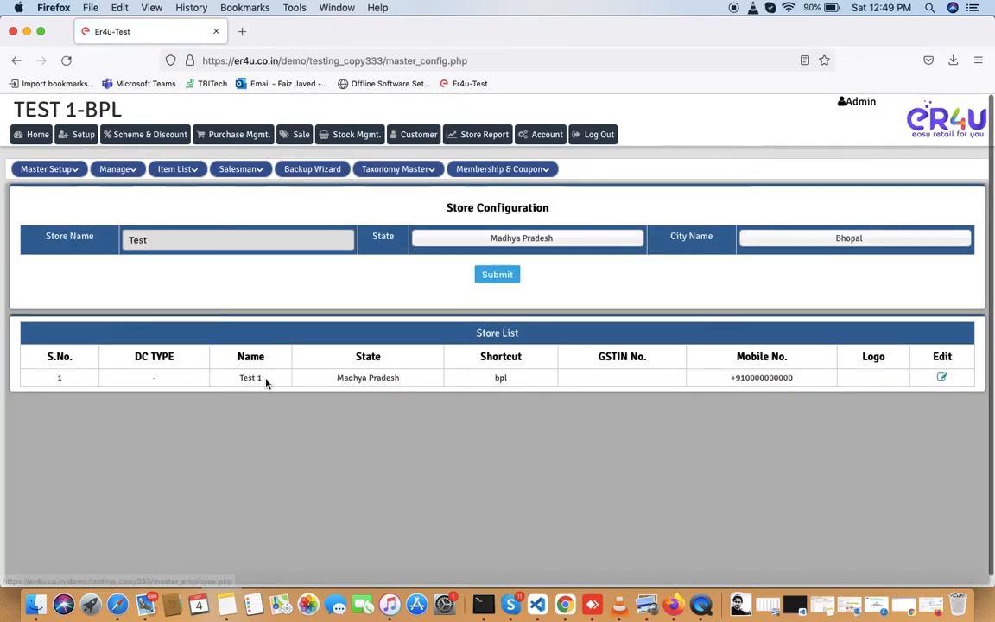
- Filter the Supplier List by 'er4' and check that ER4U Supplier reads Active
click(117, 169)
click(122, 212)
click(892, 227)
text(er4)
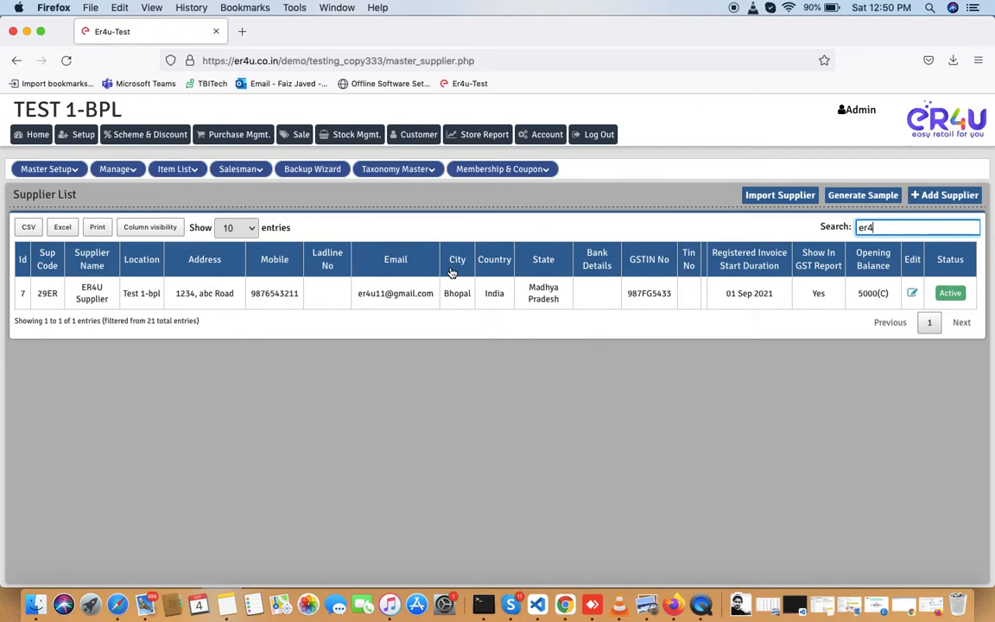
triple_click(559, 302)
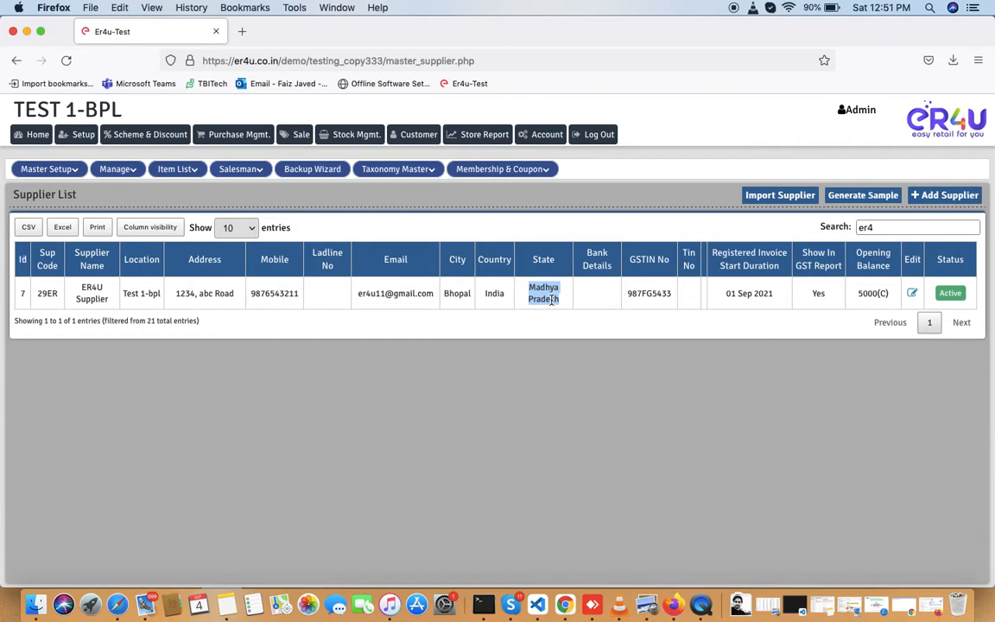
click(606, 356)
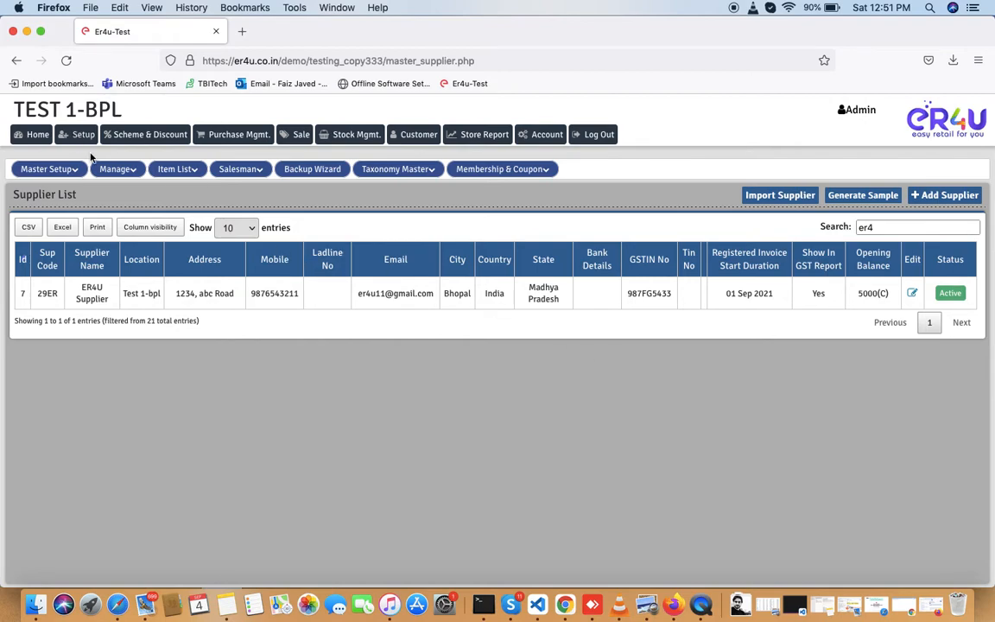
- Reload the full Supplier List and open, then dismiss, the Add Supplier popup
click(111, 173)
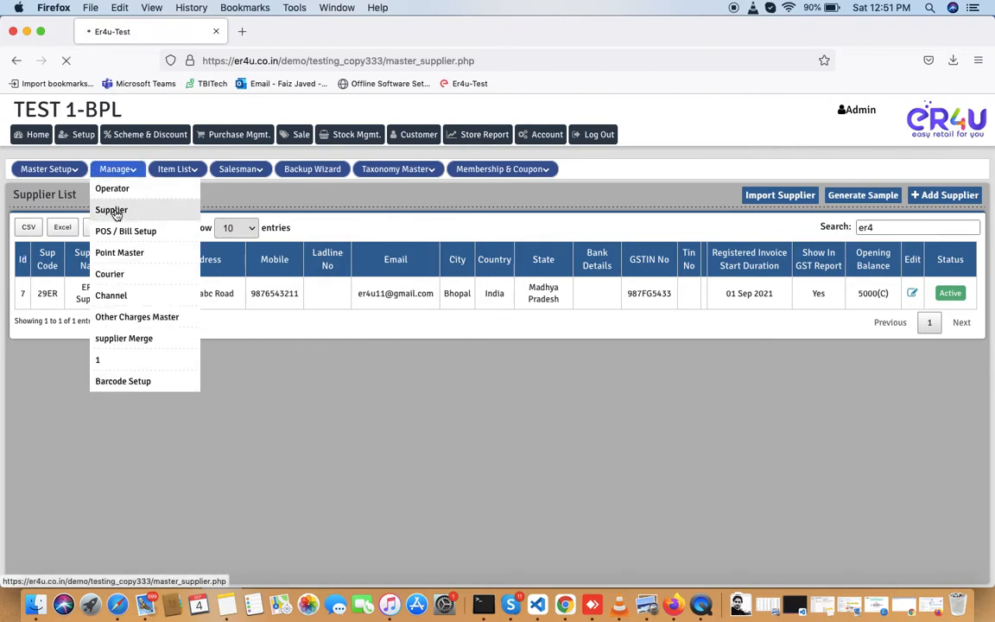
click(116, 213)
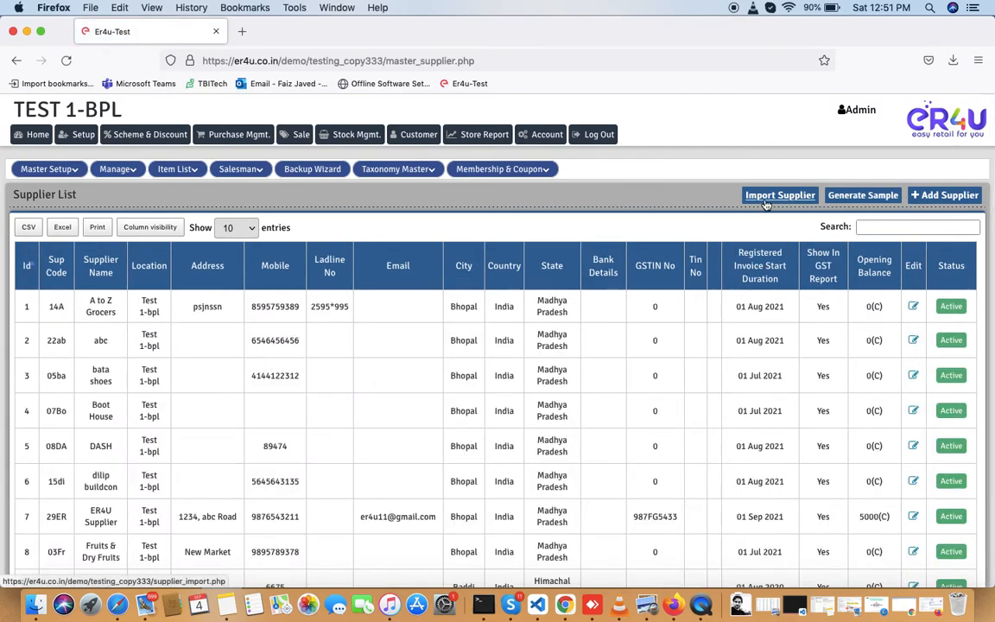
click(932, 198)
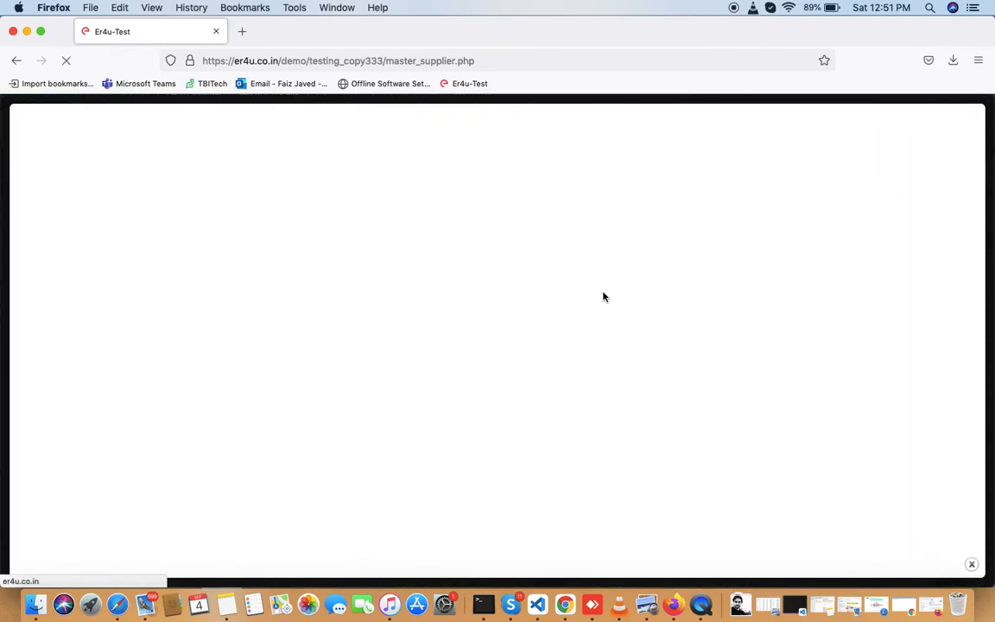
click(971, 566)
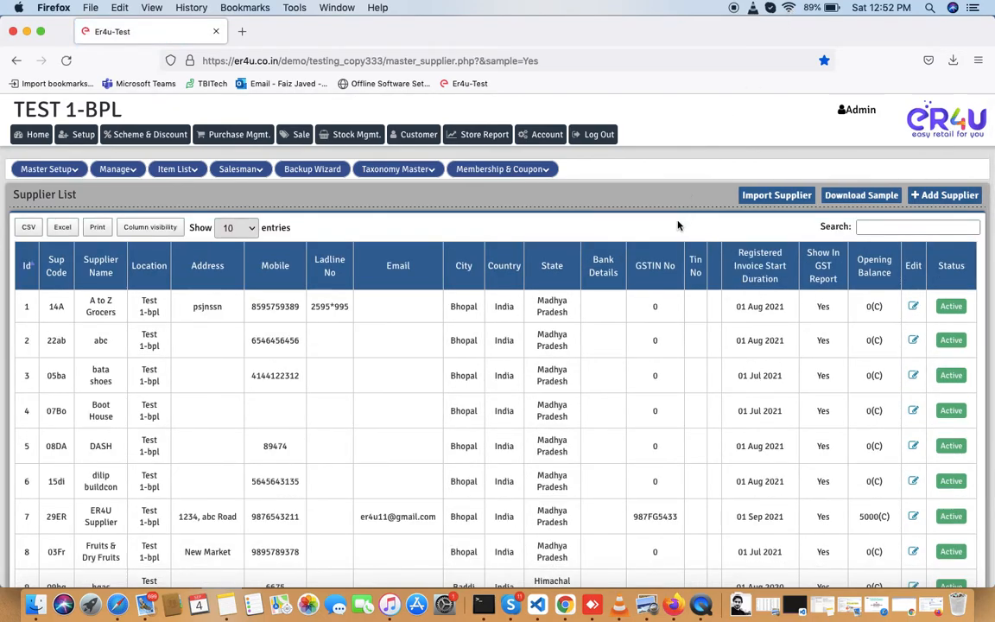
- Download the supplier import sample with Preview and open the Supplier_import_Excel file from Downloads
click(847, 199)
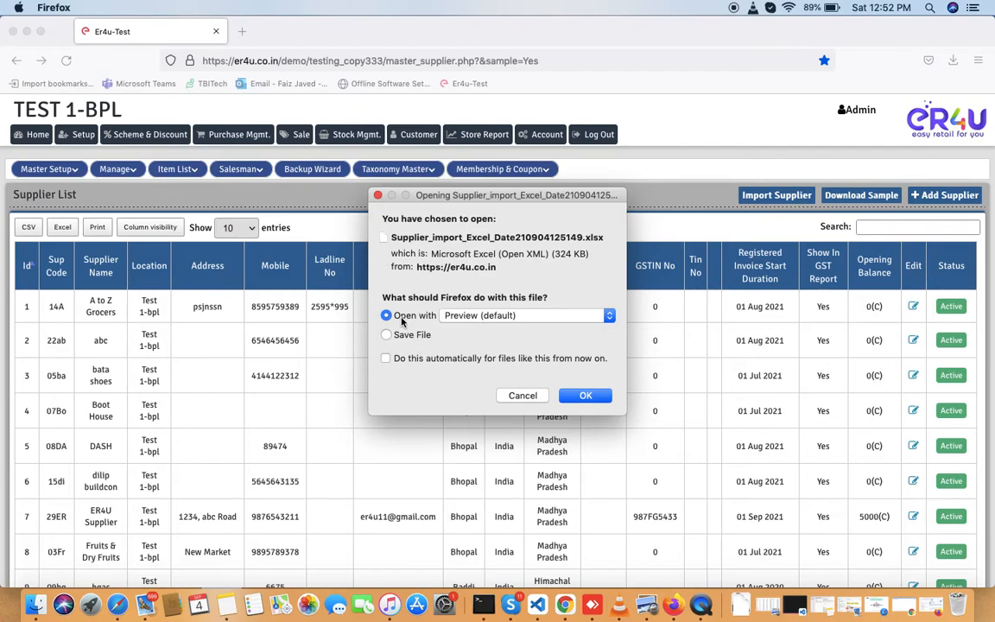
click(584, 396)
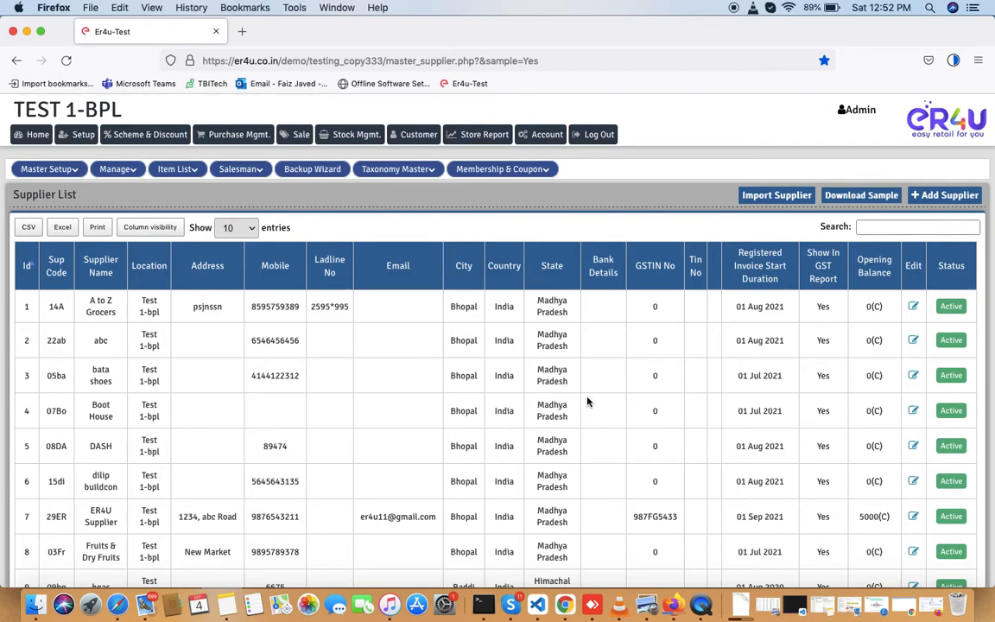
scroll(584, 349, down, 2)
scroll(583, 349, up, 2)
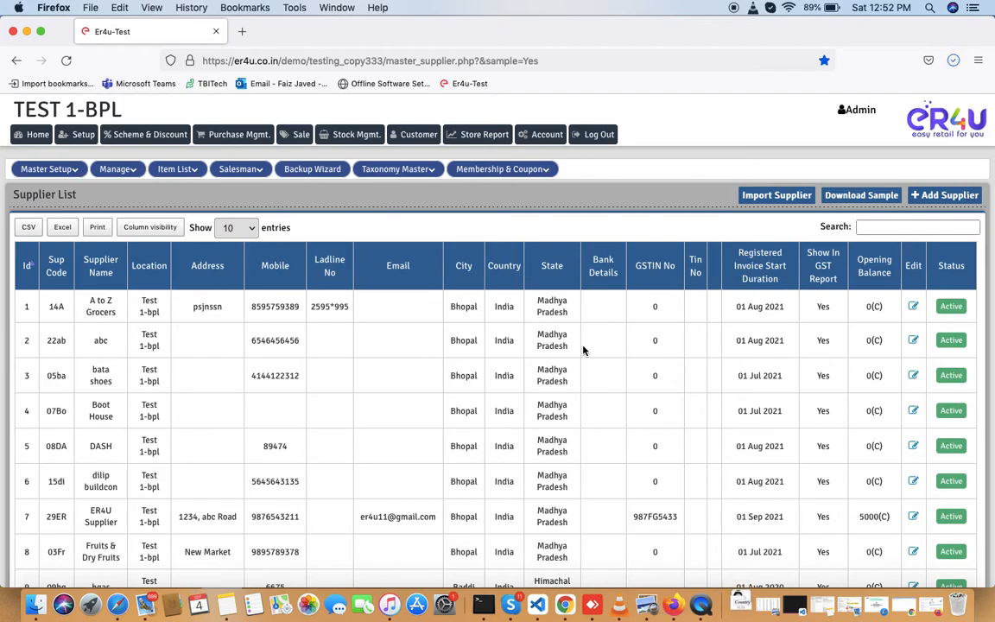
click(729, 599)
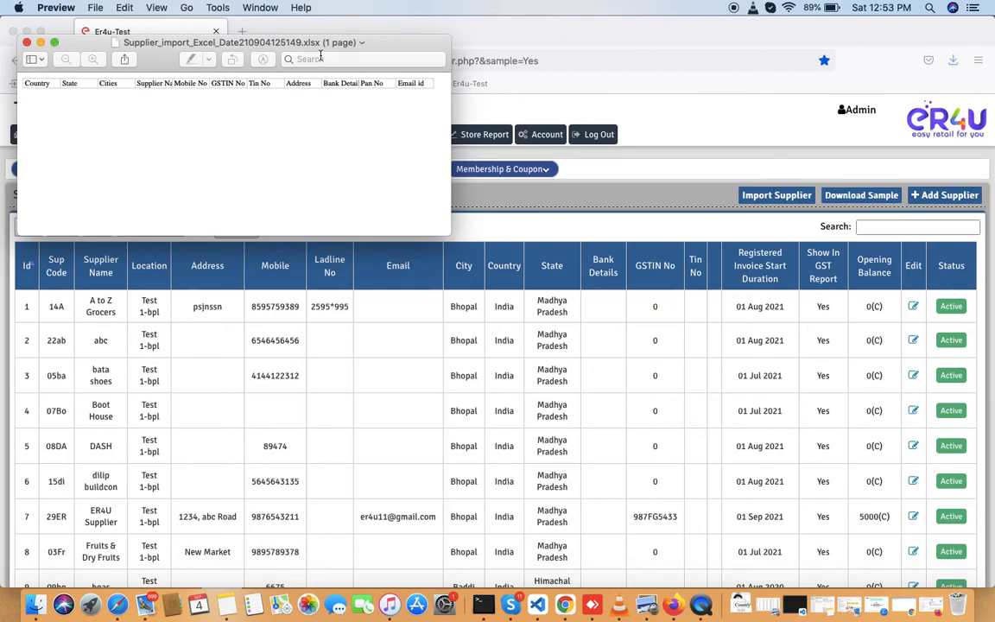
- Expand the sample spreadsheet to full screen, inspect its sheets, and close Preview
click(55, 43)
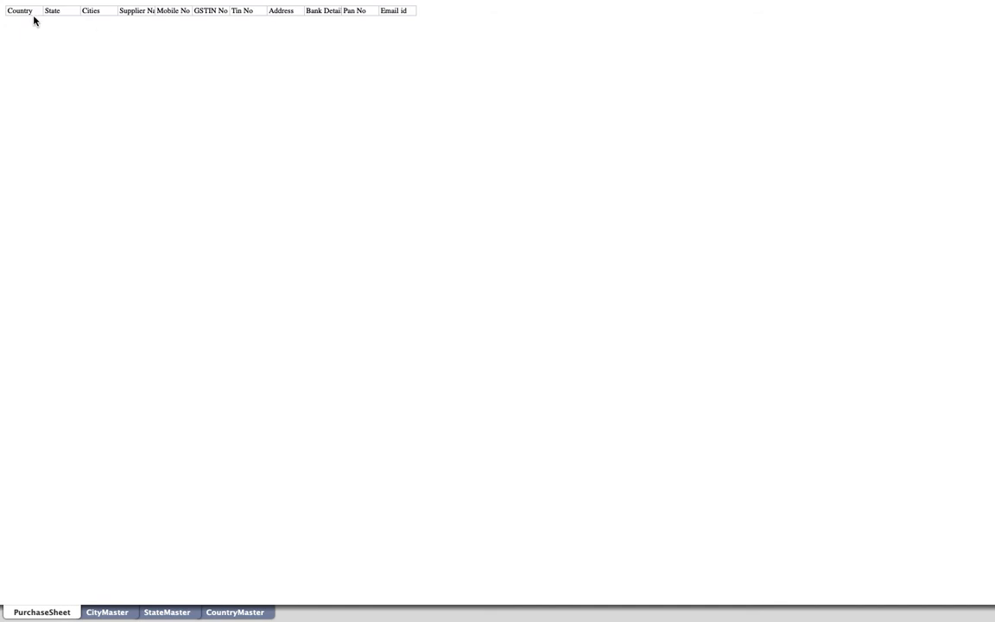
mouse_move(228, 5)
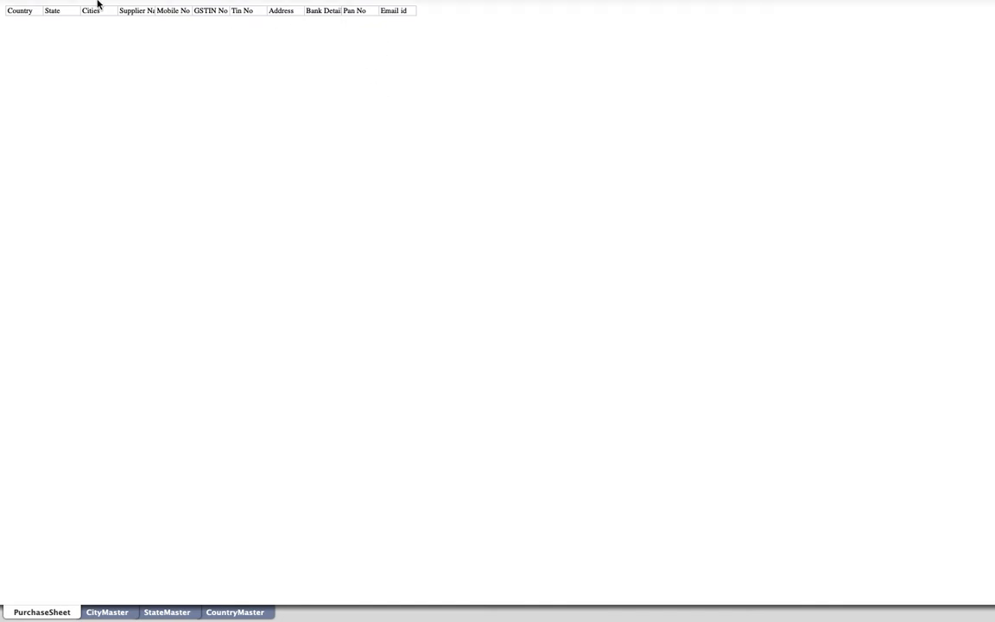
mouse_move(95, 2)
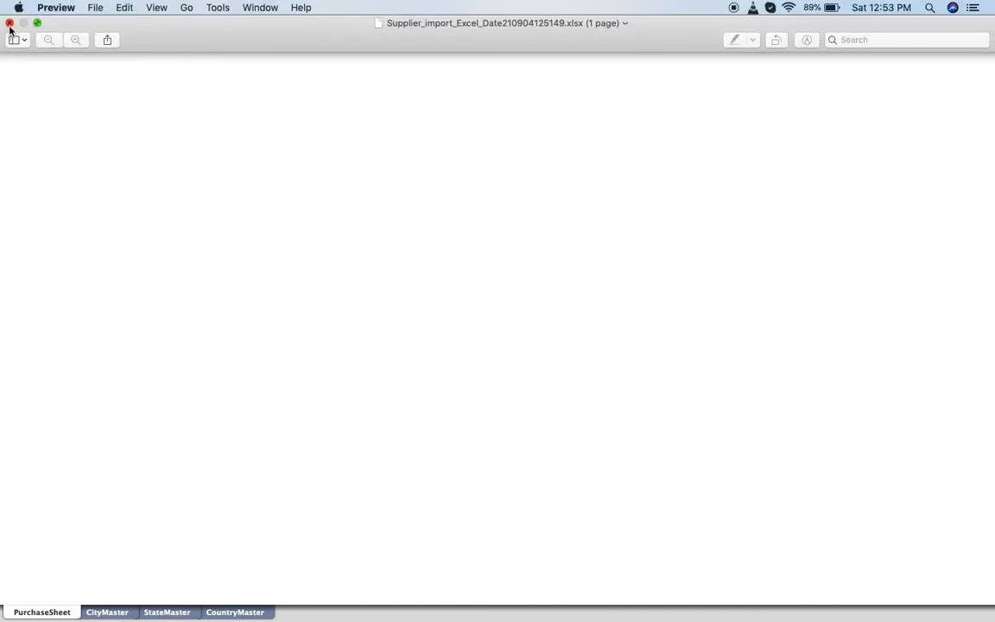
click(9, 24)
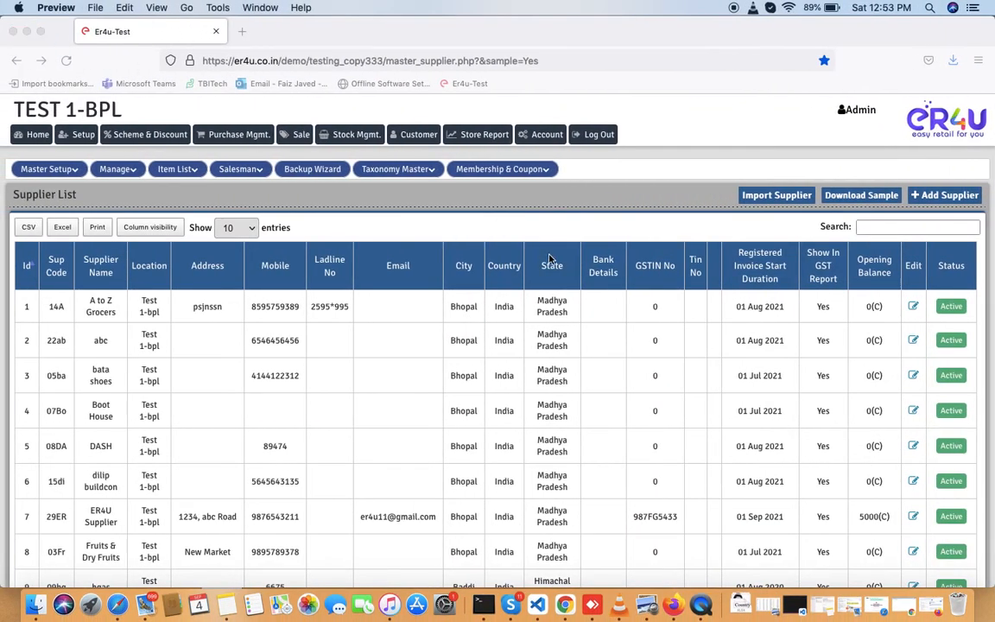
click(764, 200)
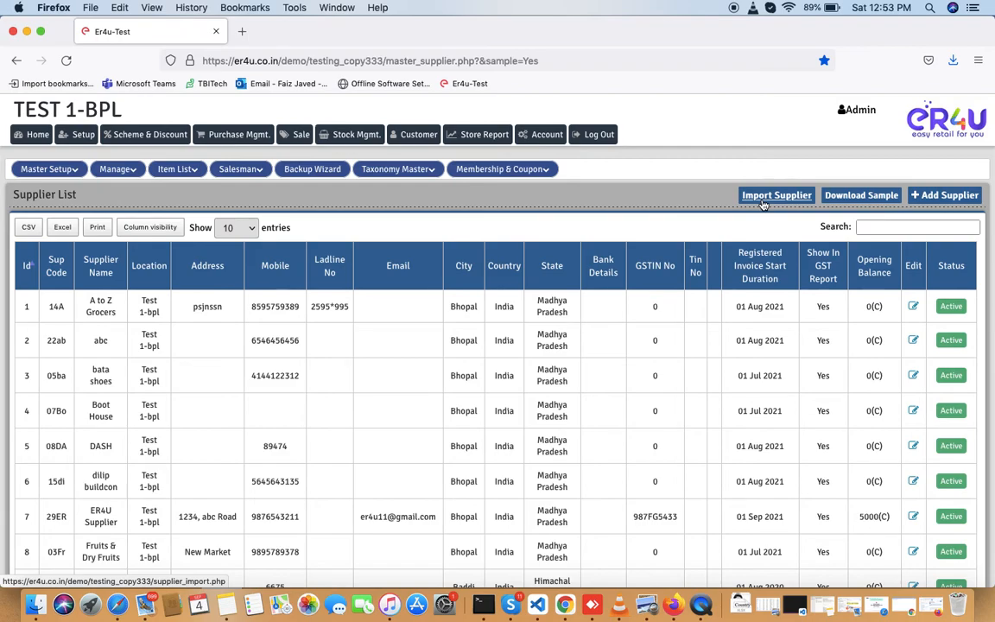
click(777, 197)
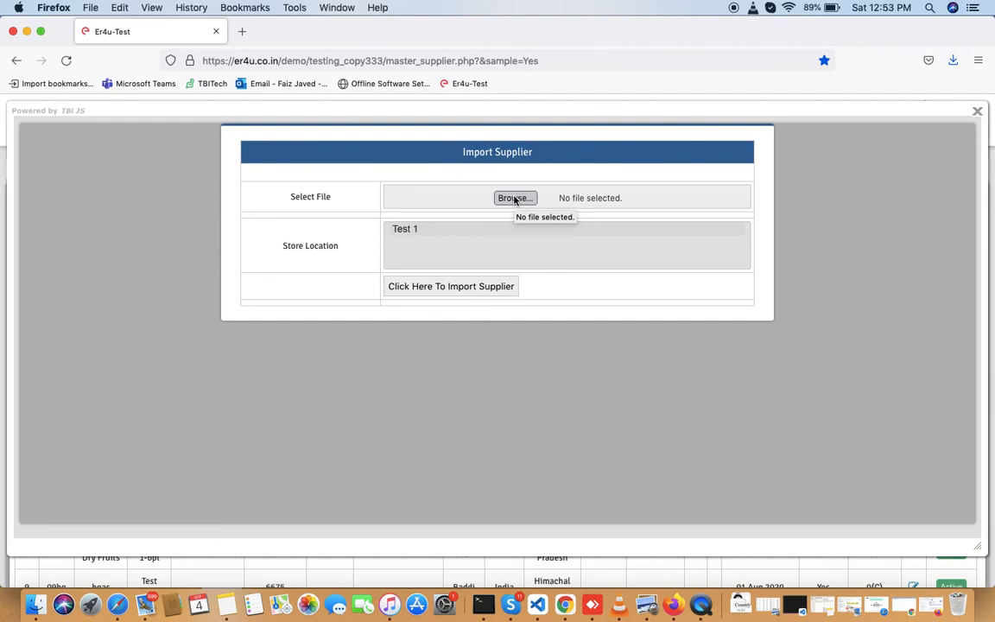
click(406, 229)
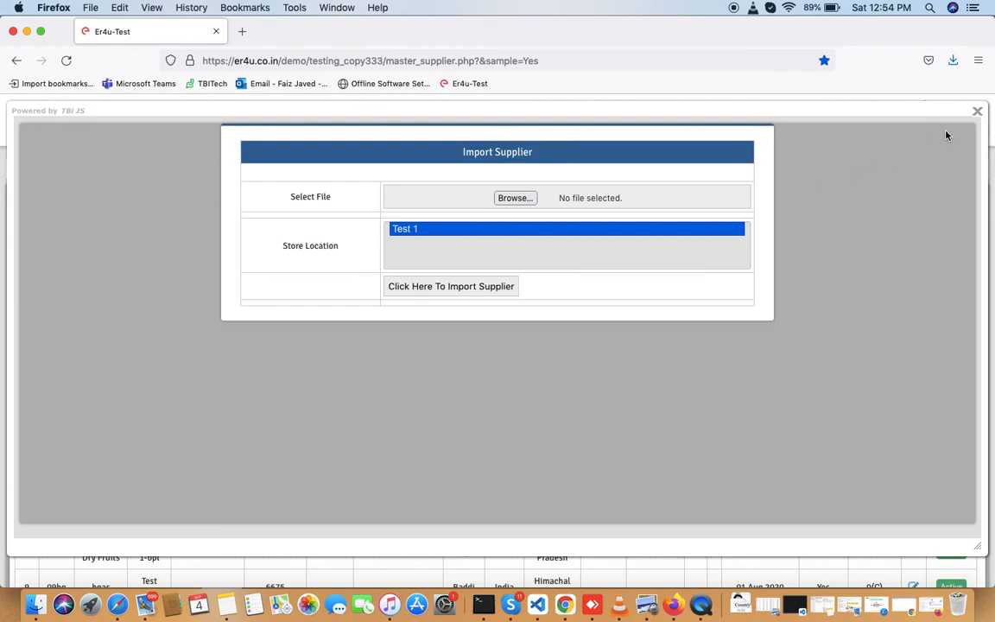
click(976, 114)
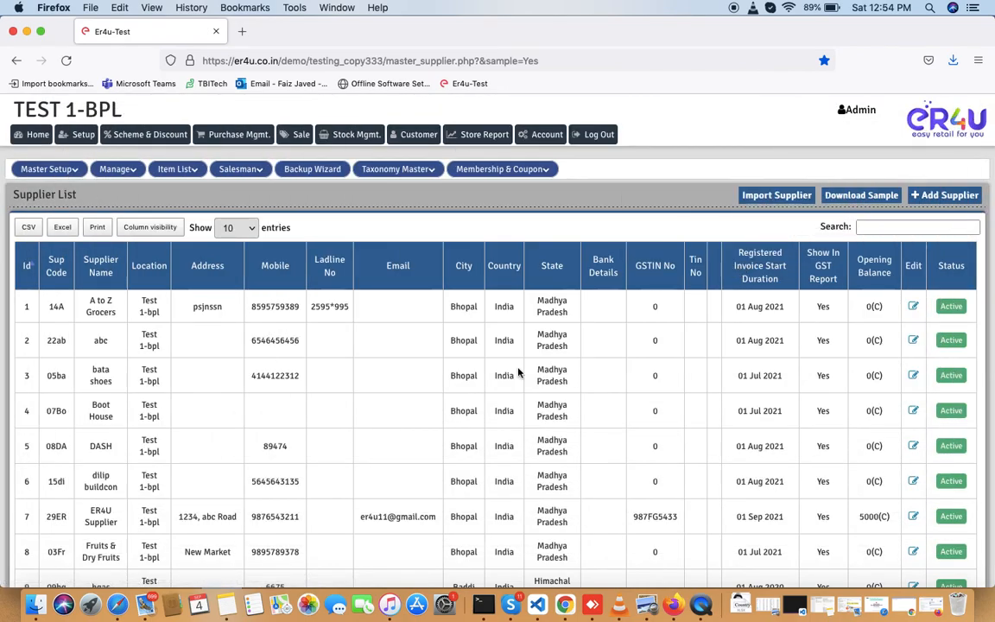
- Search suppliers for 'er4' and open the ER4U Supplier record for editing
scroll(518, 372, down, 3)
scroll(763, 227, up, 2)
click(903, 196)
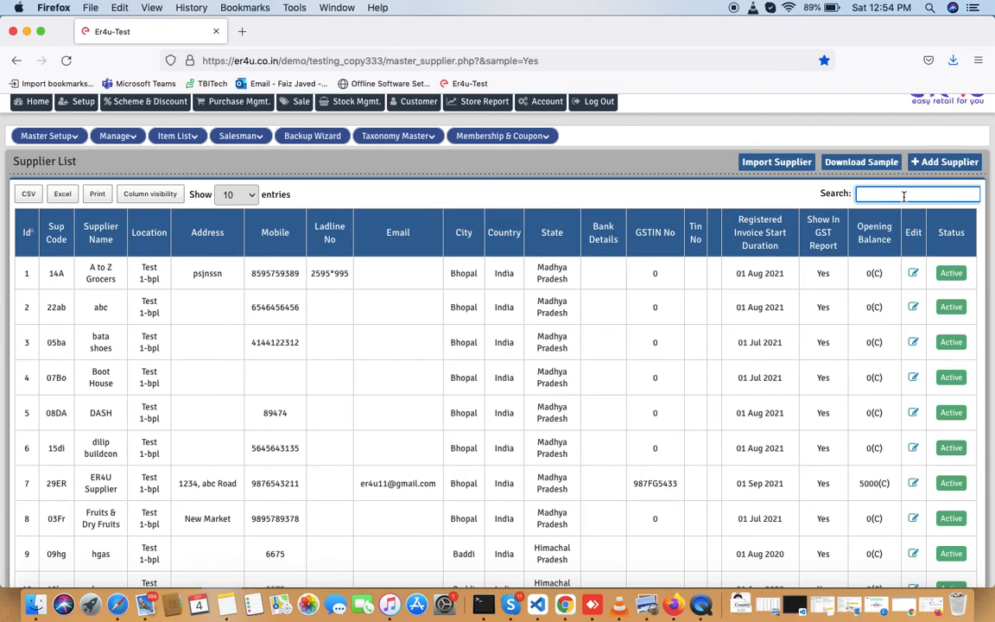
text(er4)
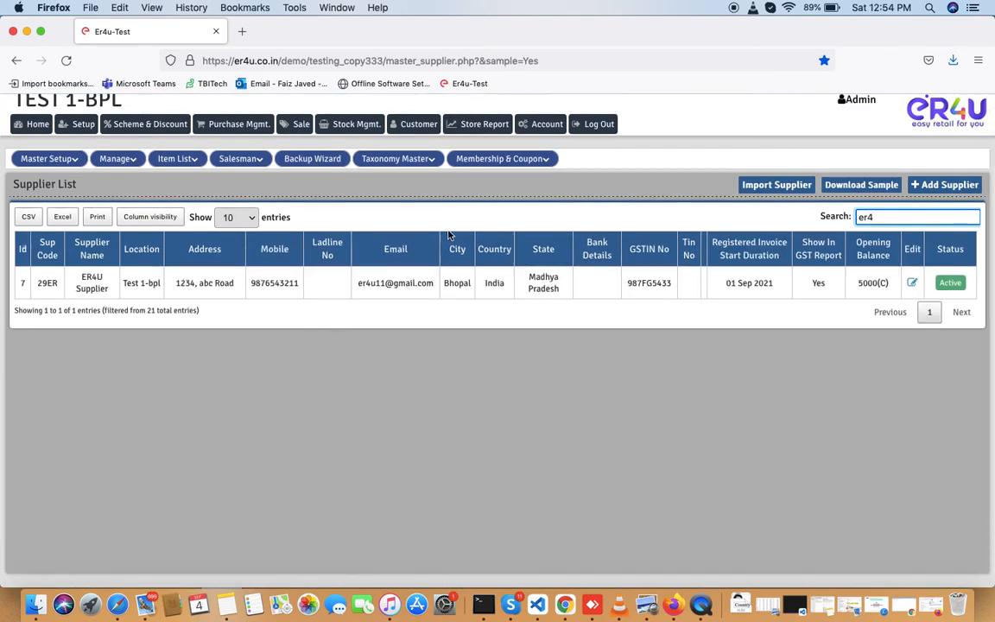
click(912, 282)
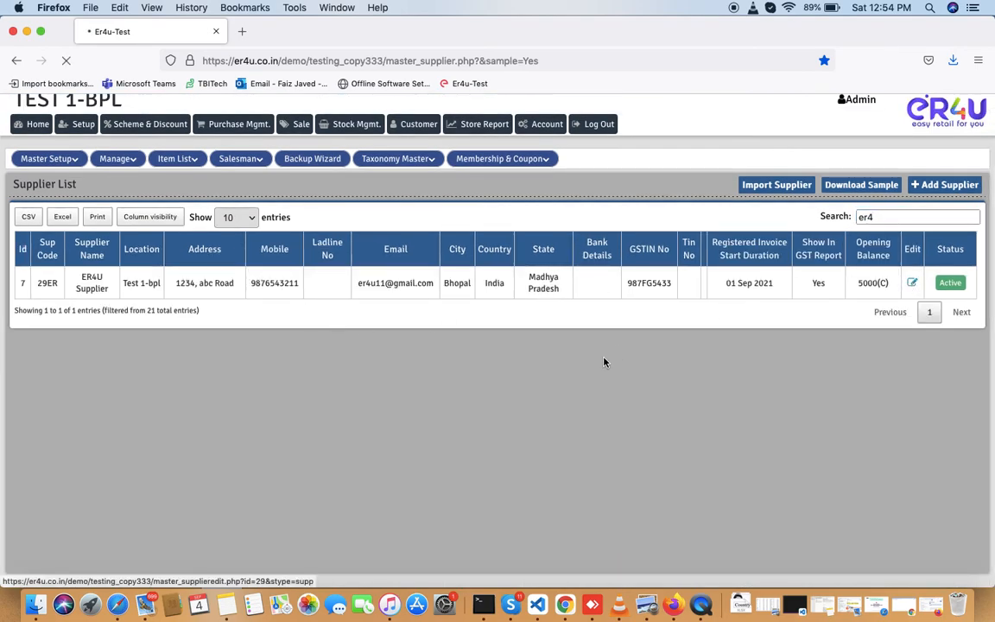
click(910, 284)
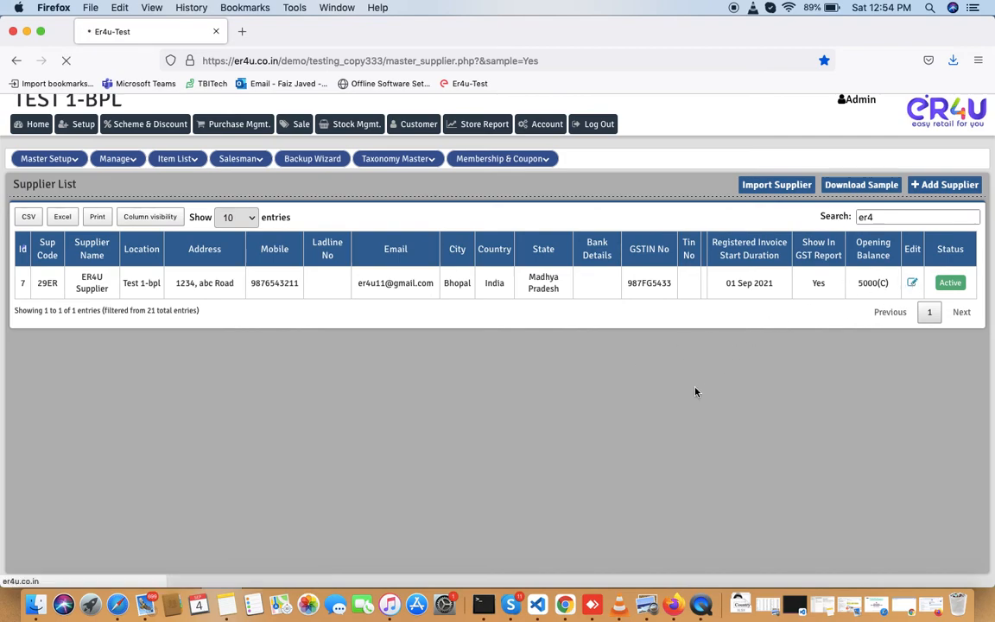
scroll(520, 415, up, 1)
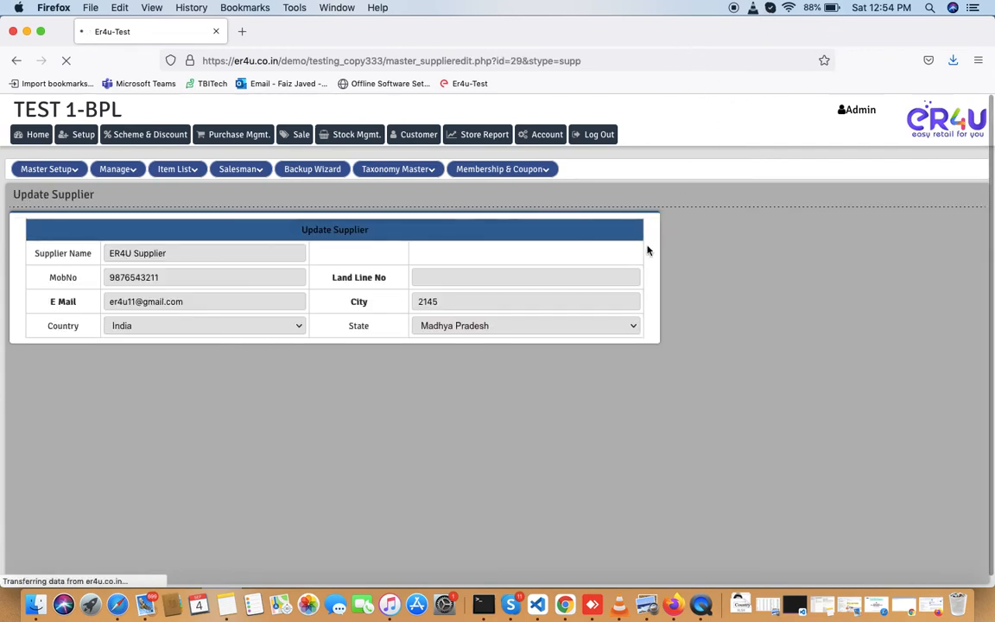
scroll(701, 346, down, 1)
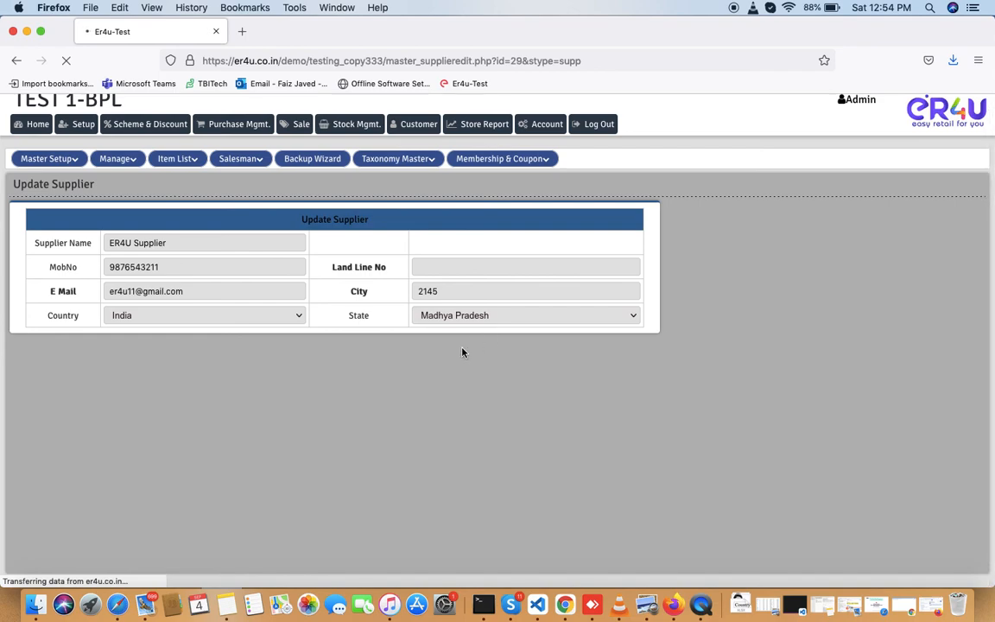
scroll(735, 390, up, 1)
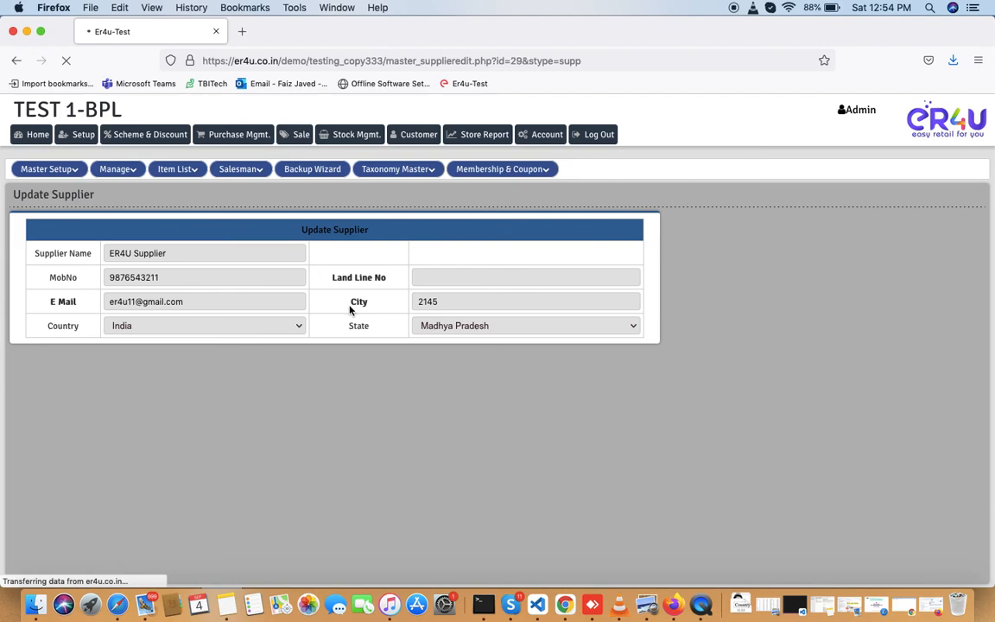
scroll(376, 383, up, 1)
- Connect to the Speednet _All Wi-Fi network so the Update Supplier form loads
click(787, 7)
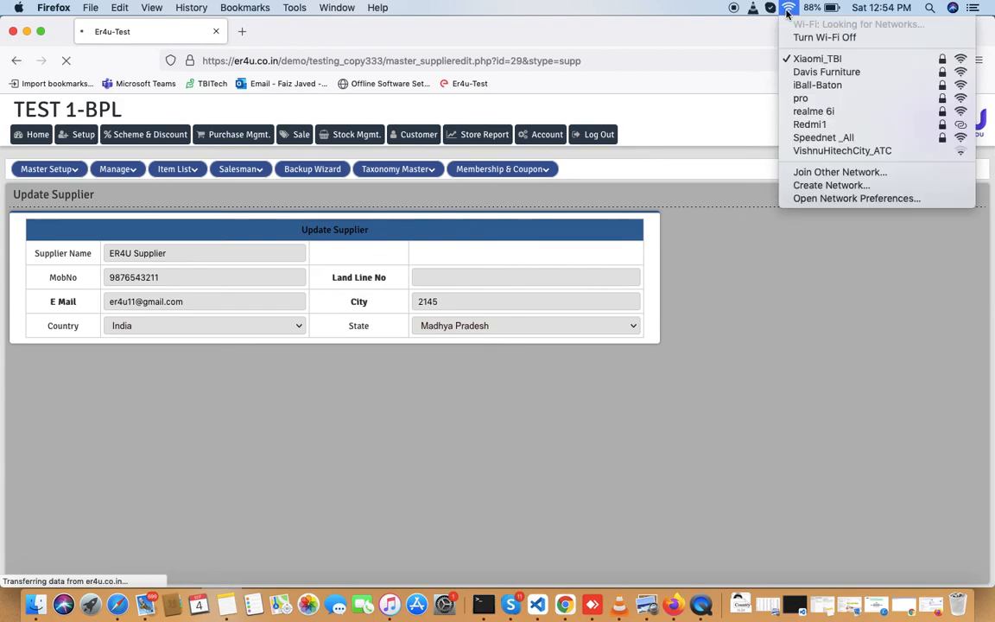
click(801, 139)
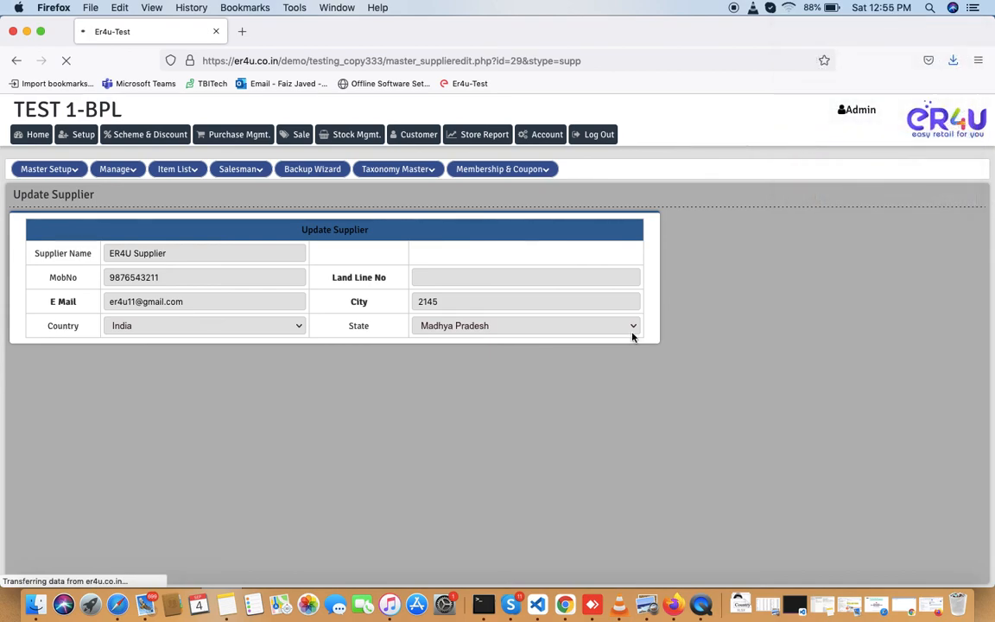